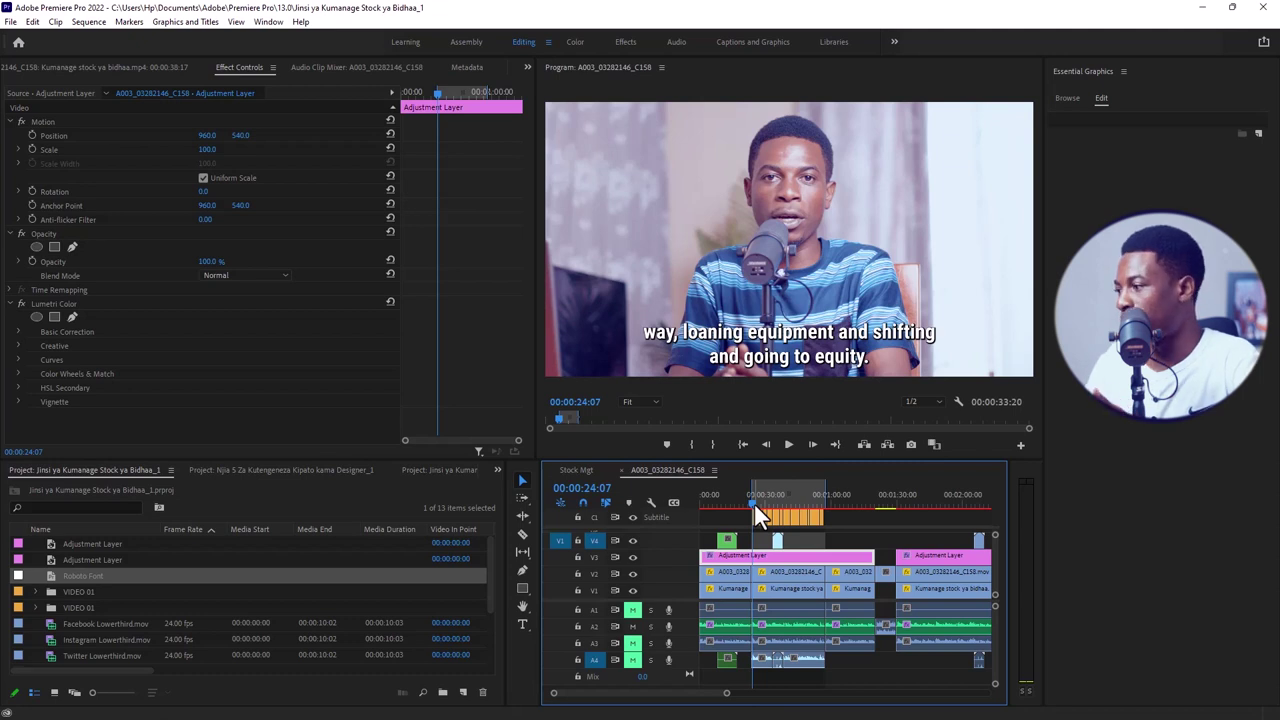
Preview the captioned A003 sequence, set playback resolution to 1/4, and switch to Stock Mgt
mouse_move(754, 504)
mouse_down()
mouse_move(778, 503)
mouse_move(757, 506)
mouse_up()
click(789, 444)
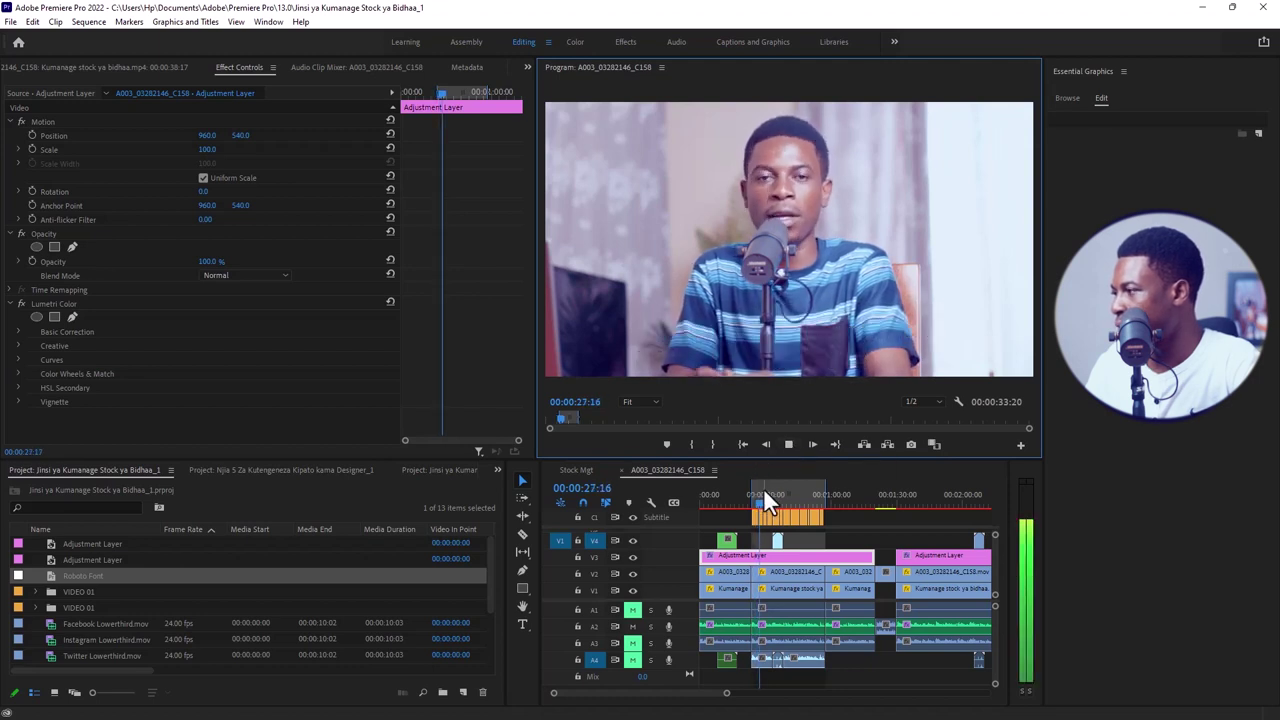
key(space)
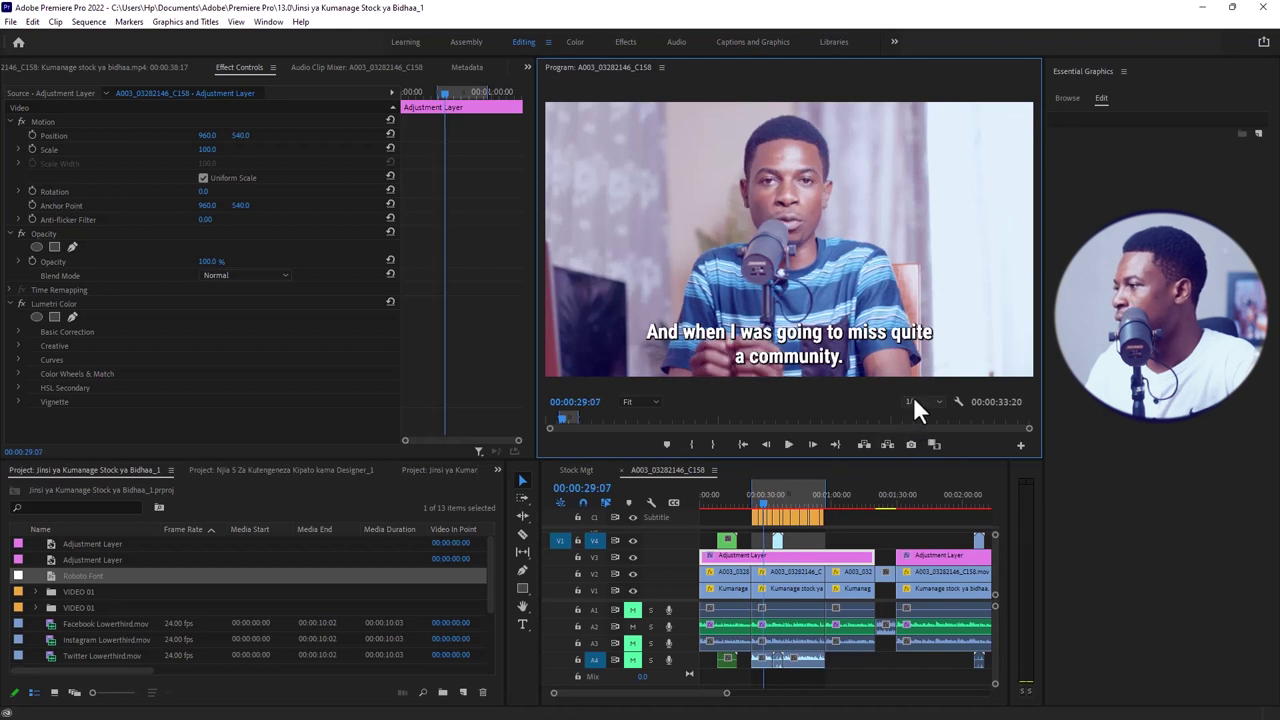
click(914, 399)
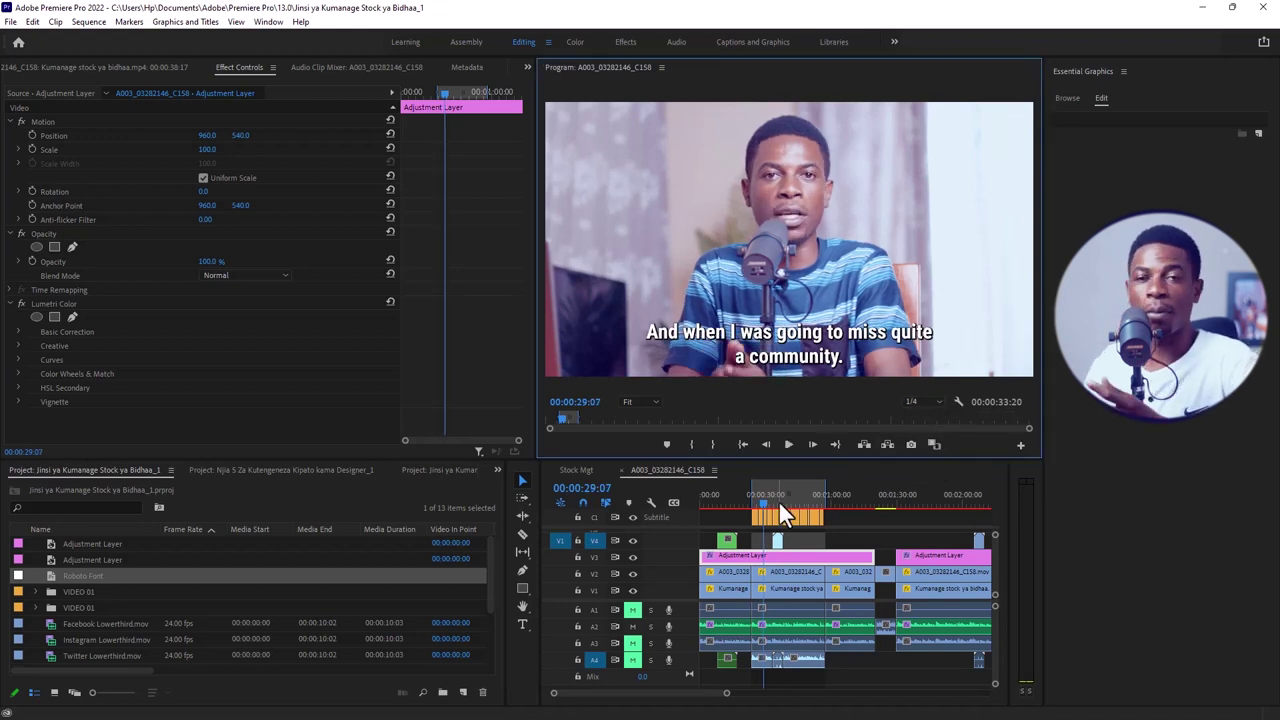
click(576, 470)
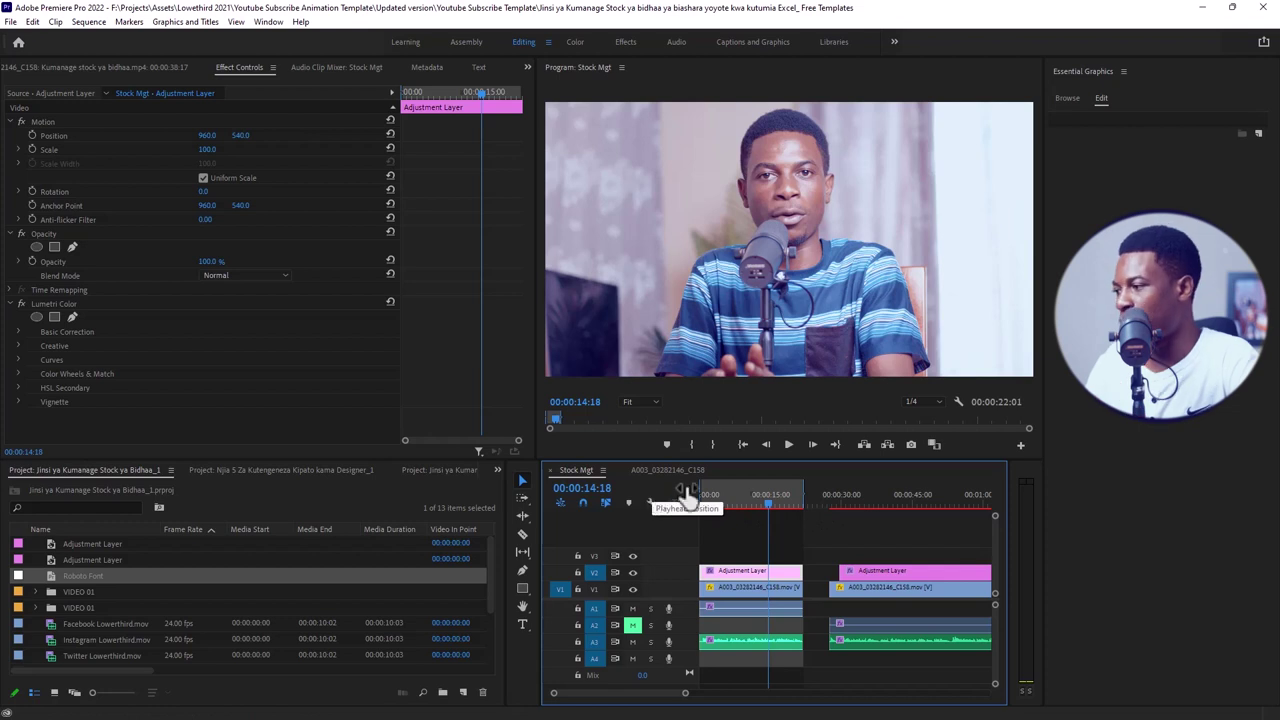
Hide the V2 adjustment layer from the output and select the V1 interview clip
click(744, 502)
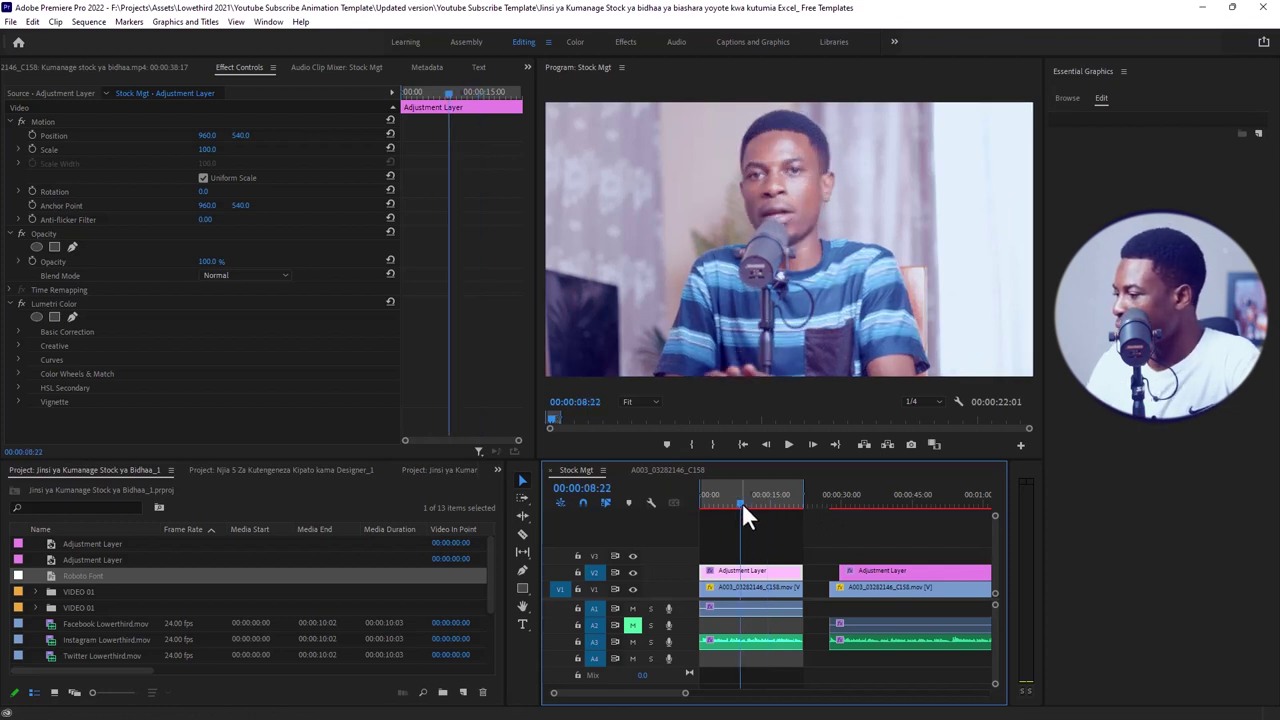
click(754, 502)
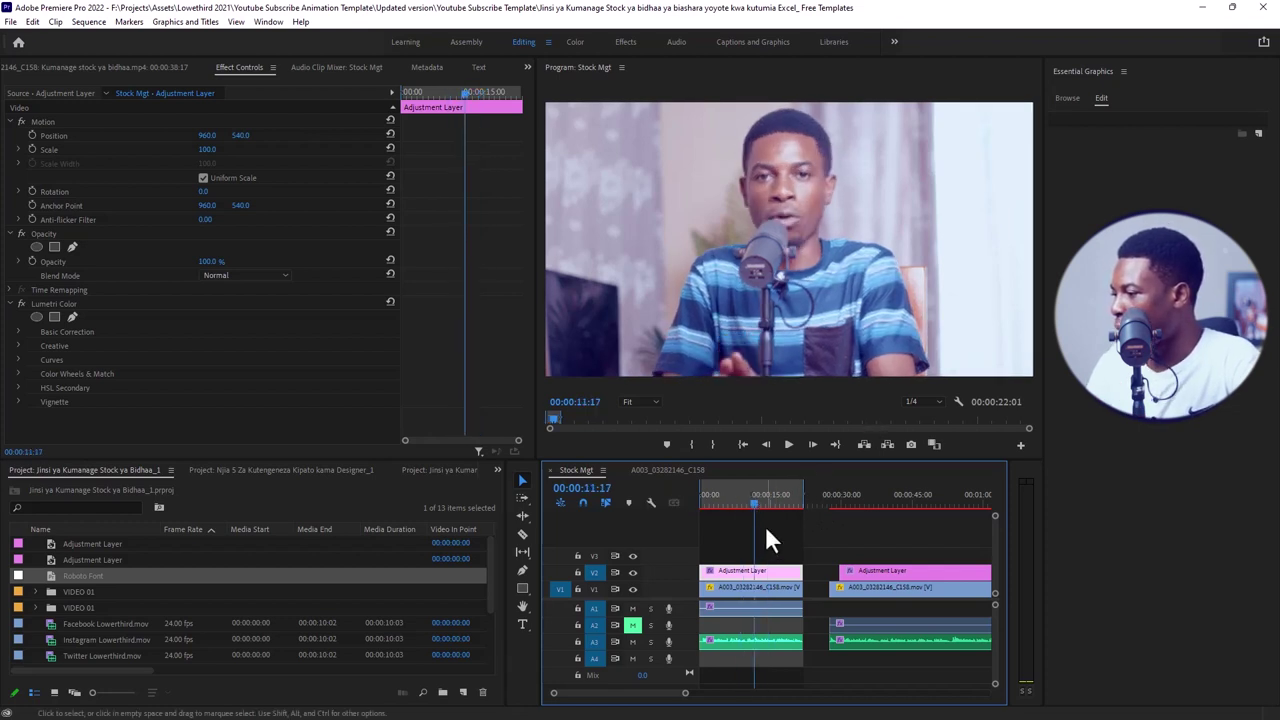
click(634, 571)
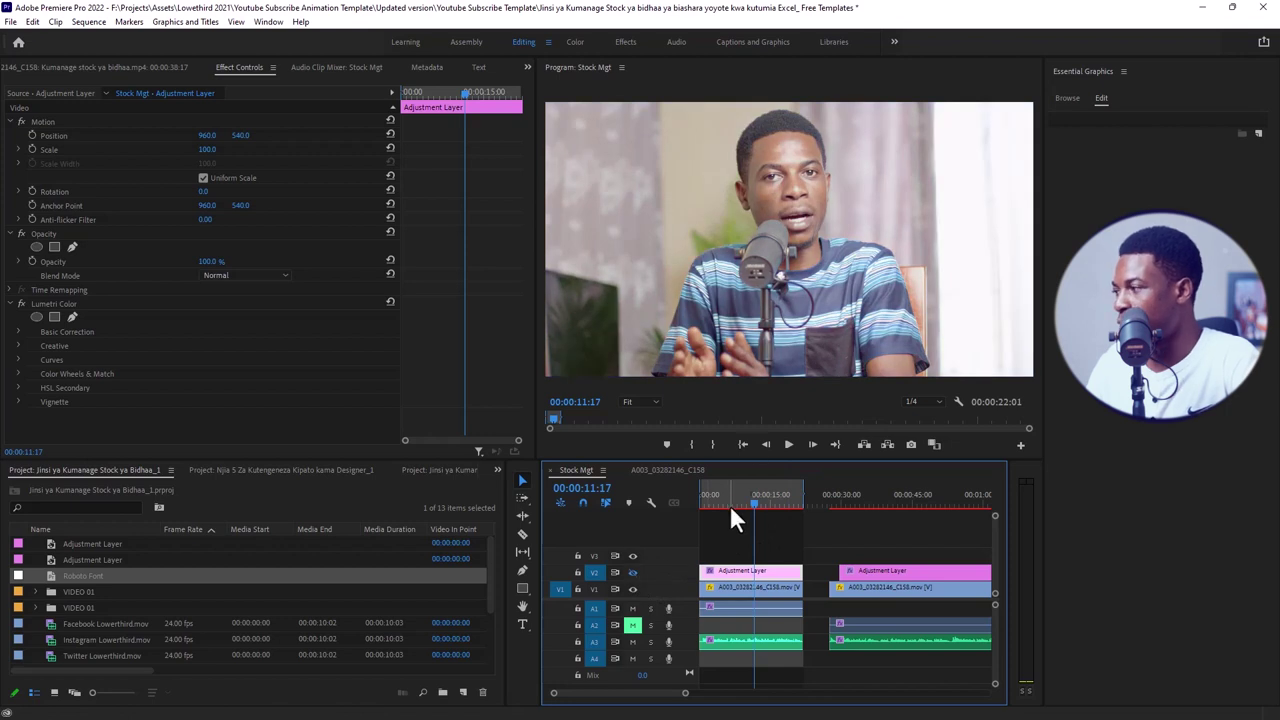
click(733, 588)
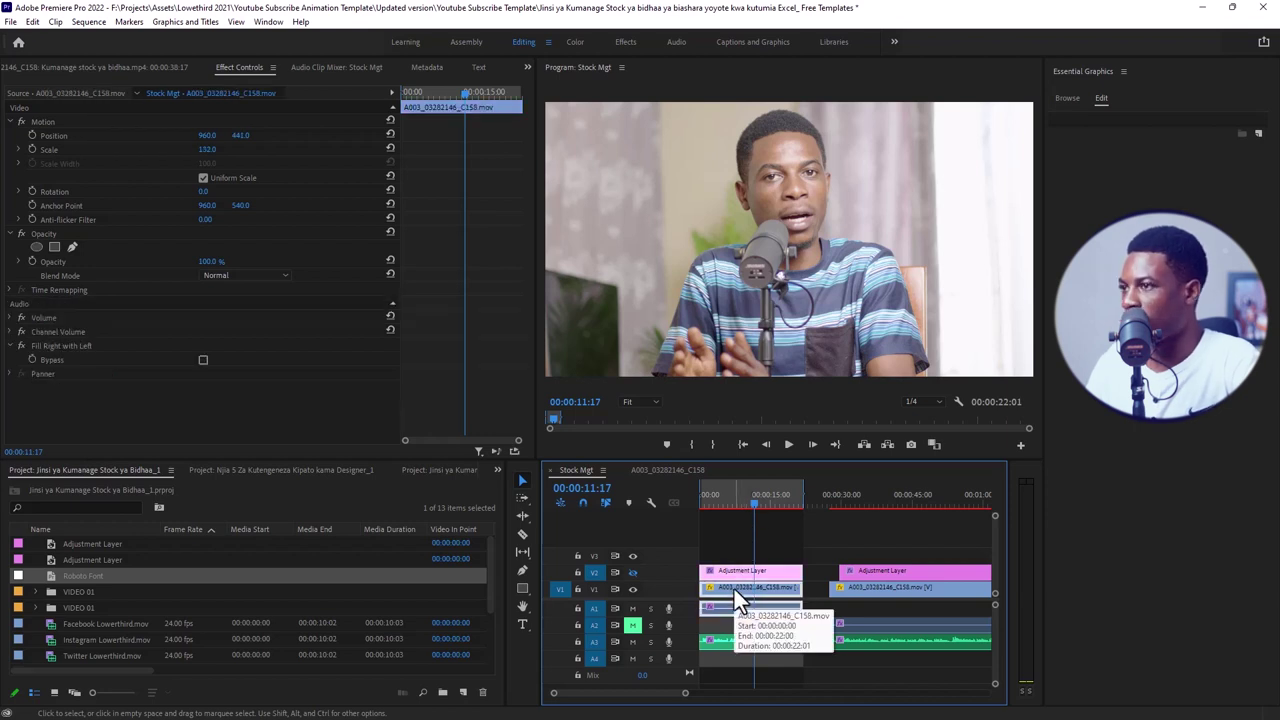
Show the Text panel and start a transcript of the Stock Mgt sequence
click(268, 22)
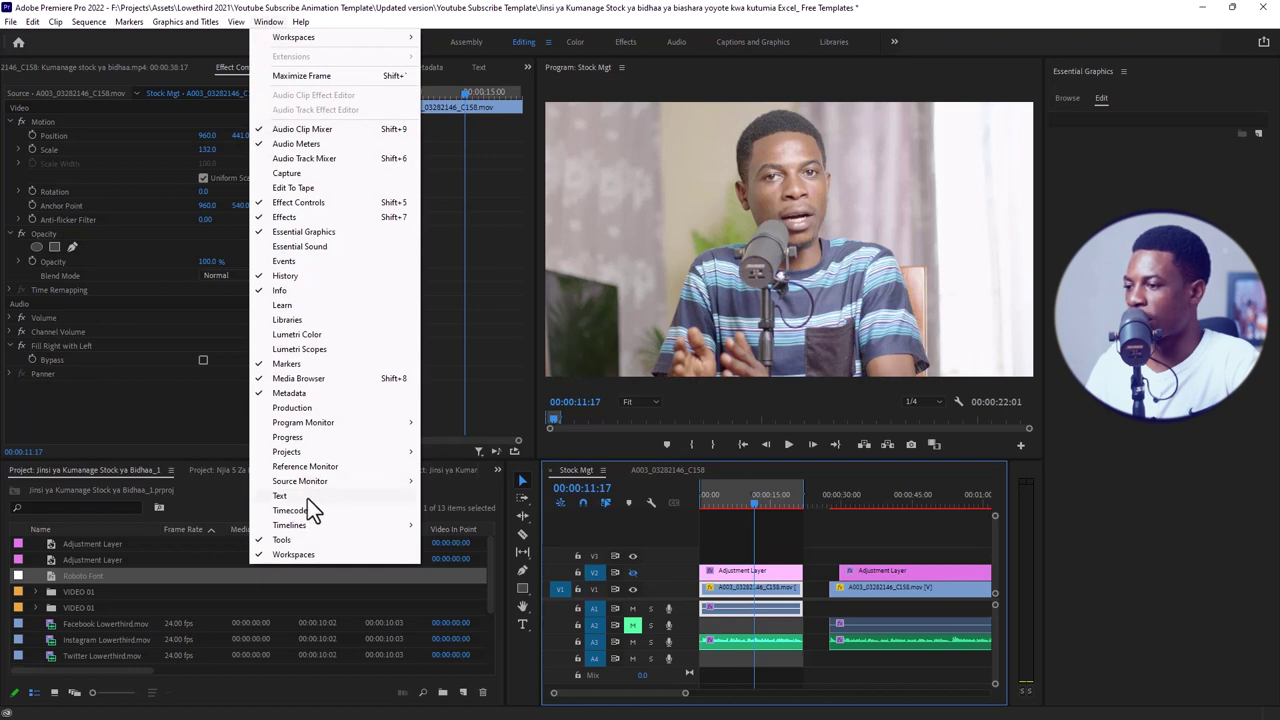
click(290, 496)
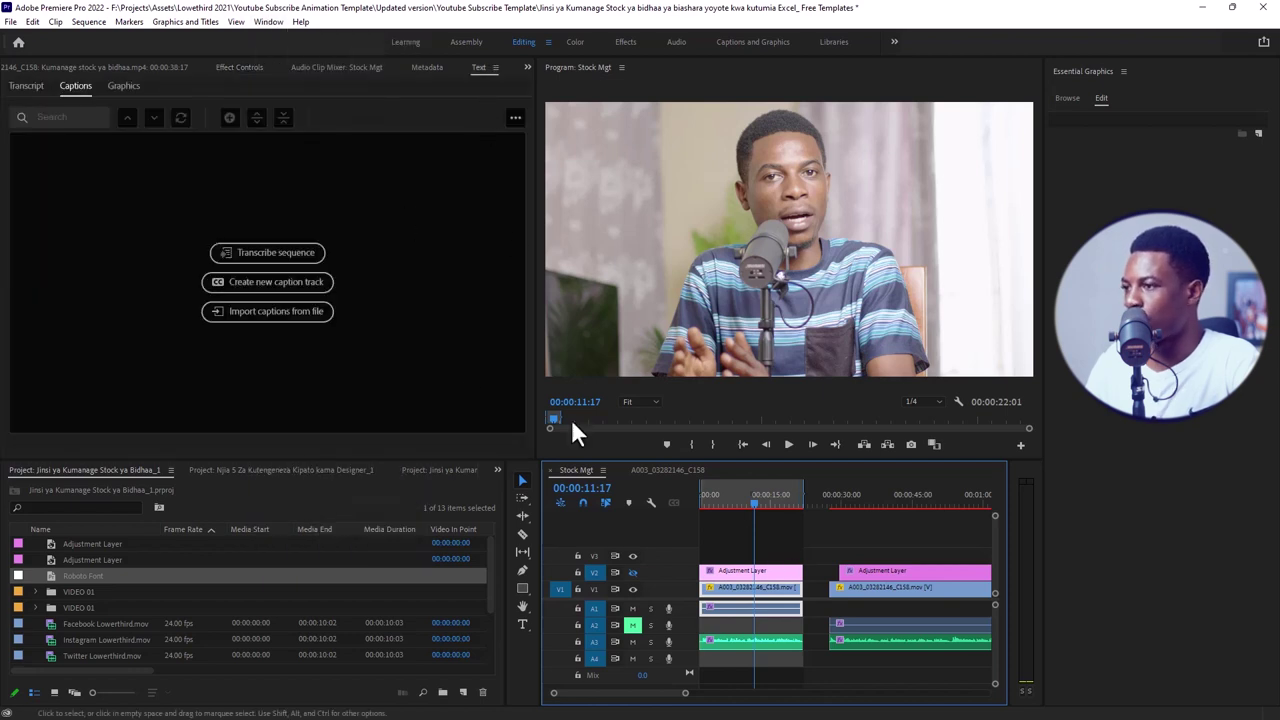
click(281, 256)
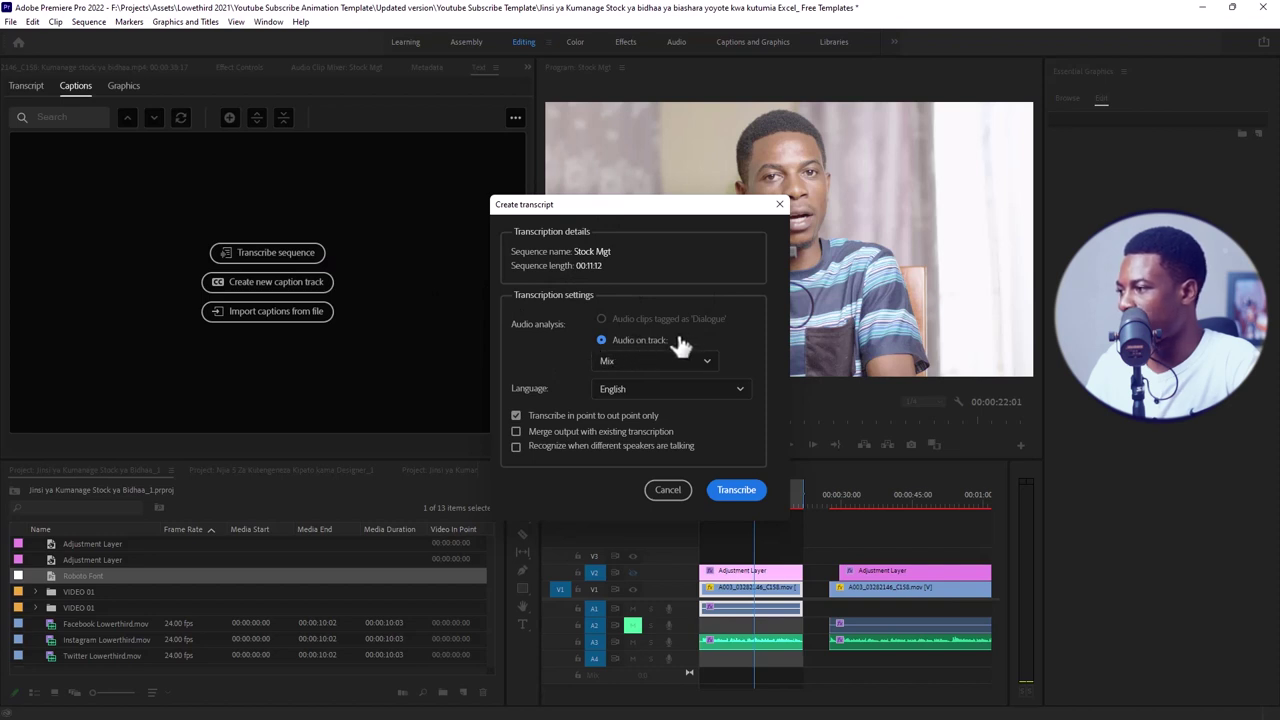
Transcribe the Stock Mgt audio in English, producing a transcript from 00:00:00:28 to 00:00:21:11
click(651, 393)
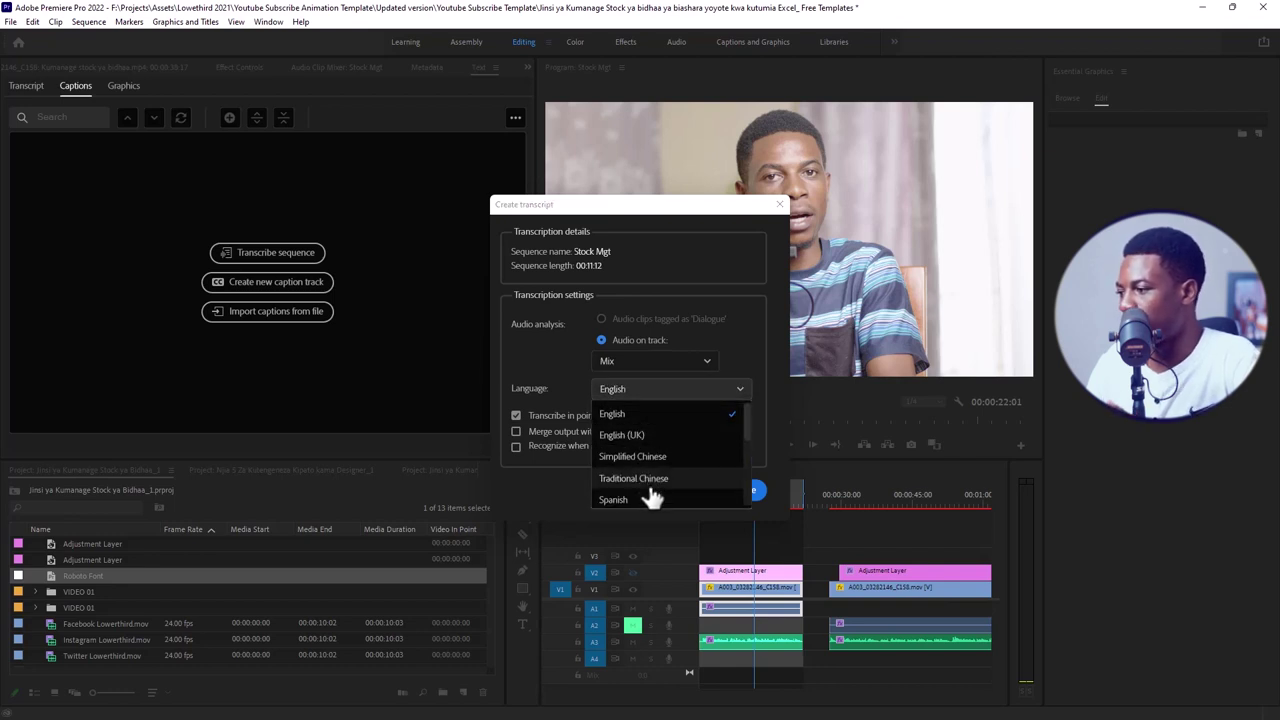
scroll(648, 505, down, 1)
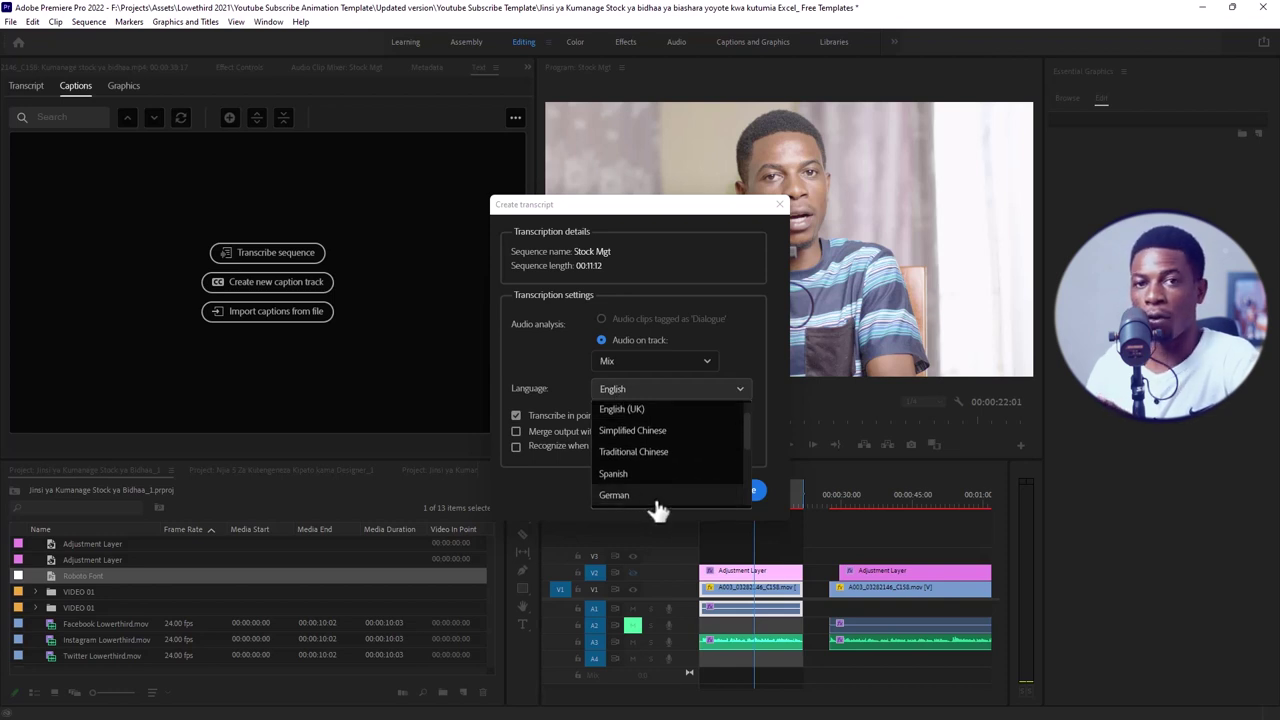
scroll(658, 450, up, 1)
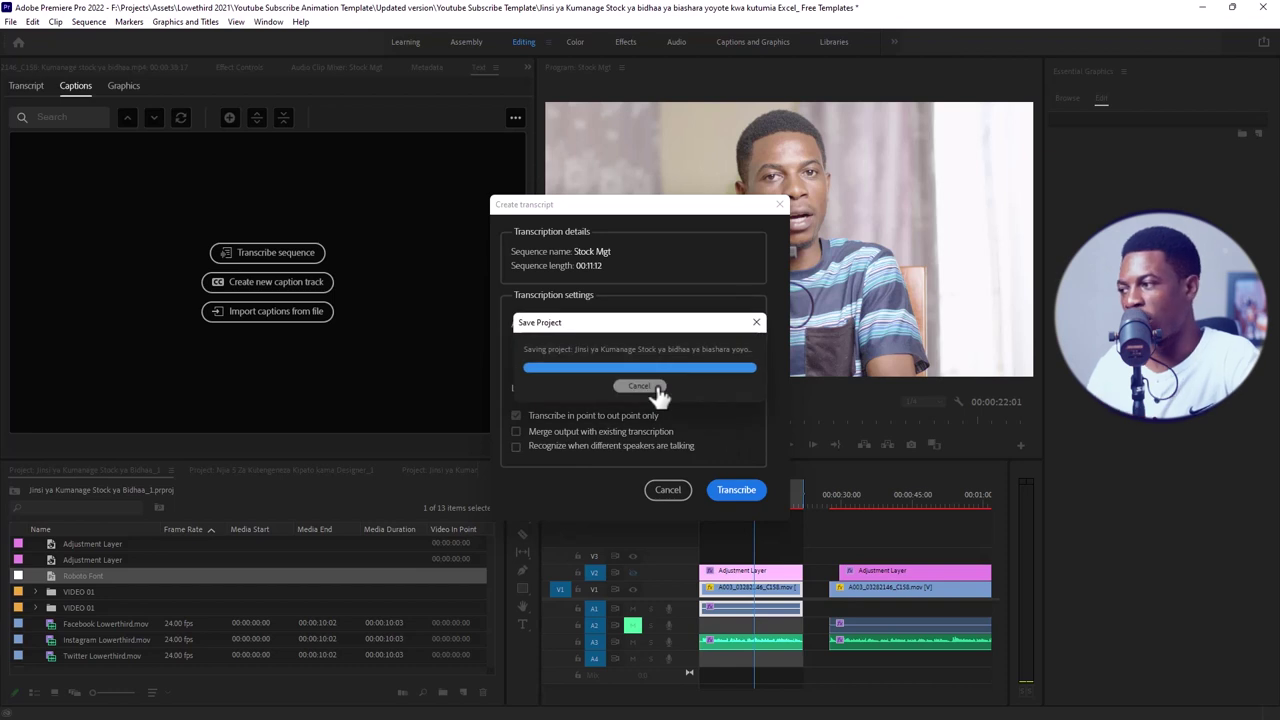
click(630, 387)
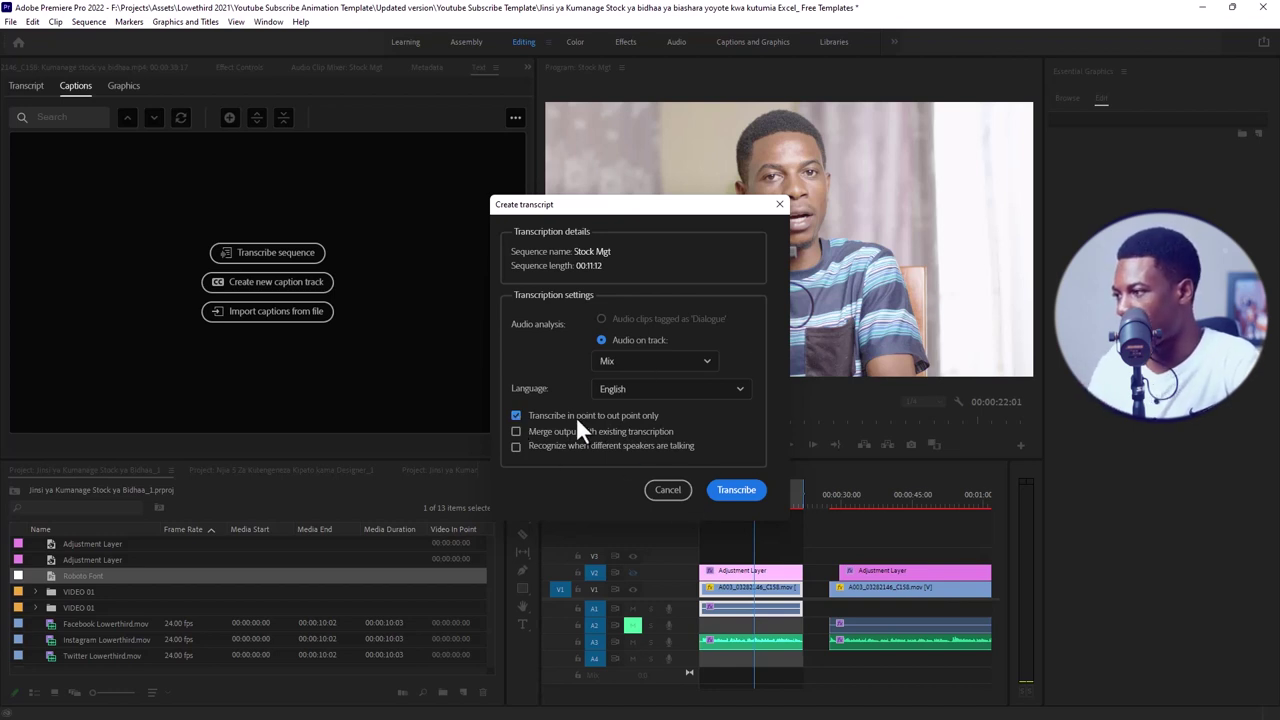
click(740, 490)
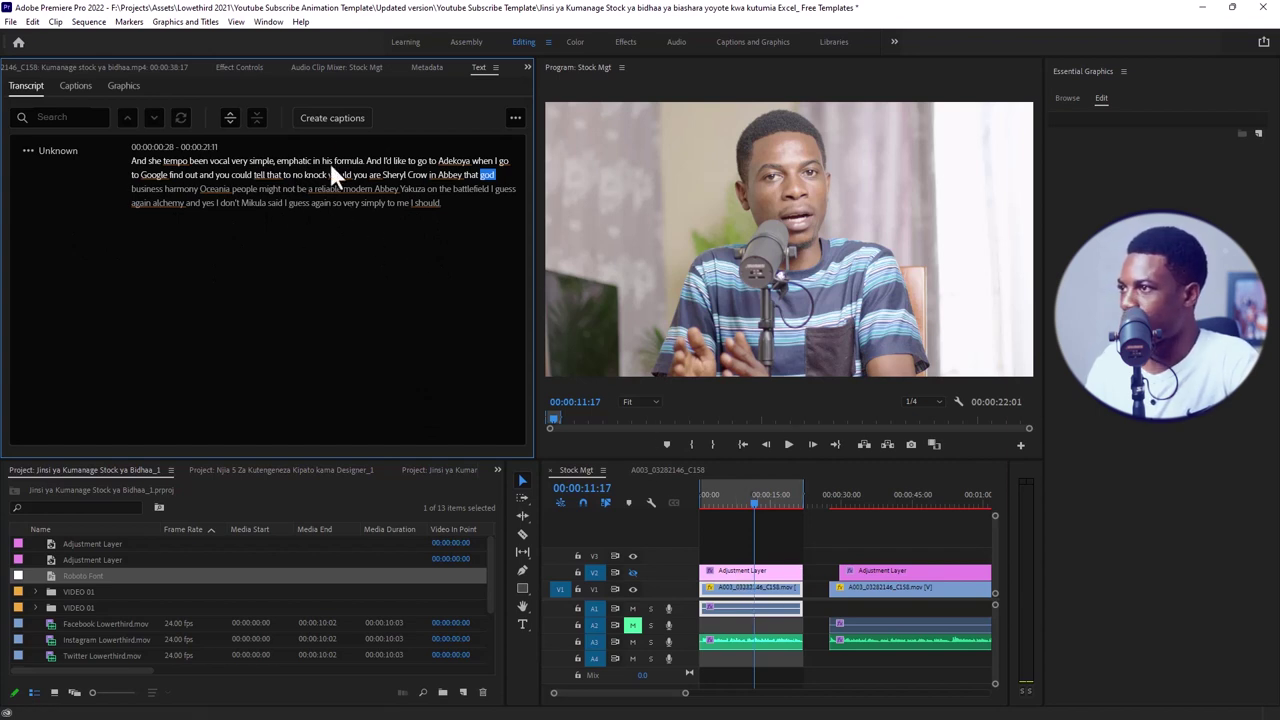
Create double-line Subtitle captions with style None from the transcript on a new caption track
click(327, 125)
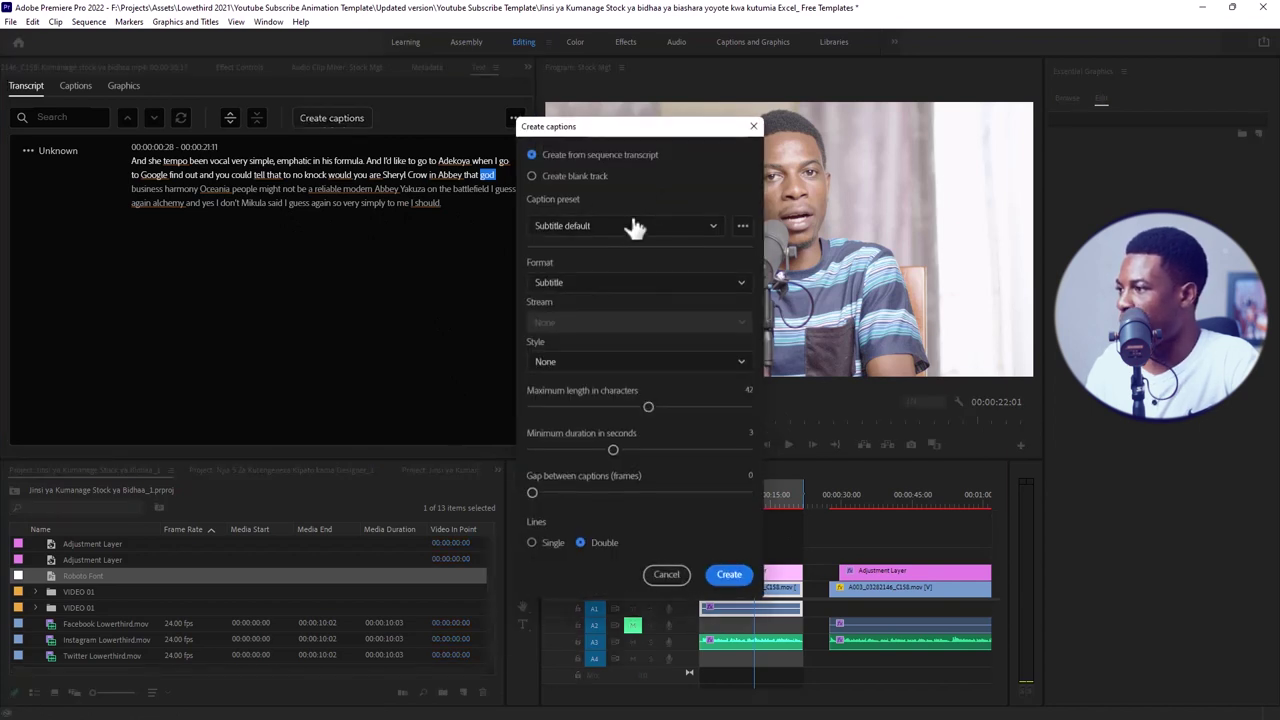
click(576, 285)
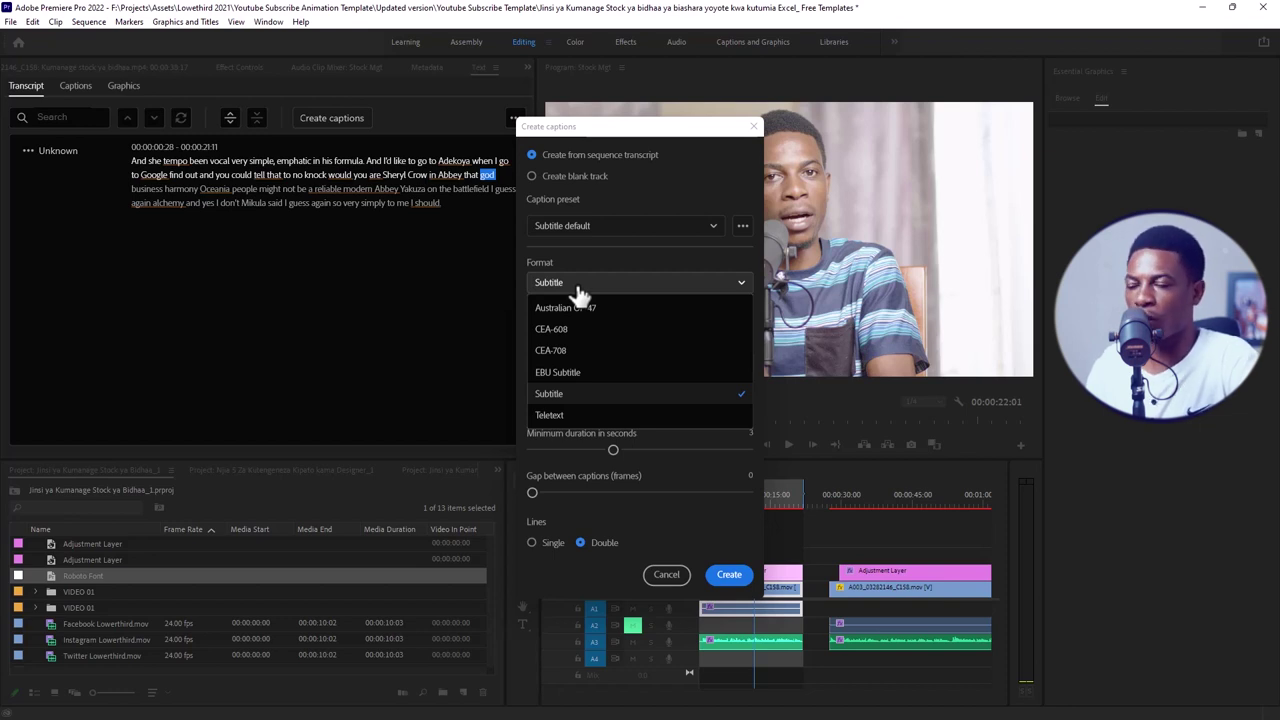
click(593, 395)
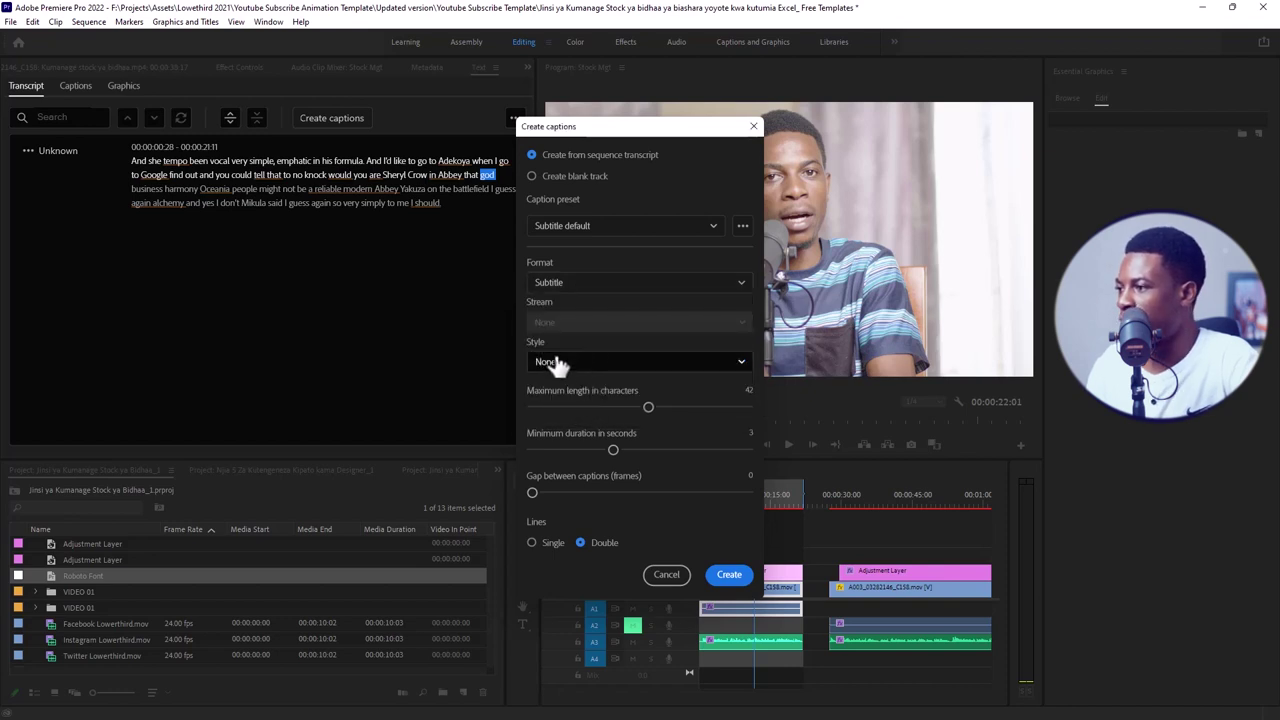
click(591, 366)
click(591, 370)
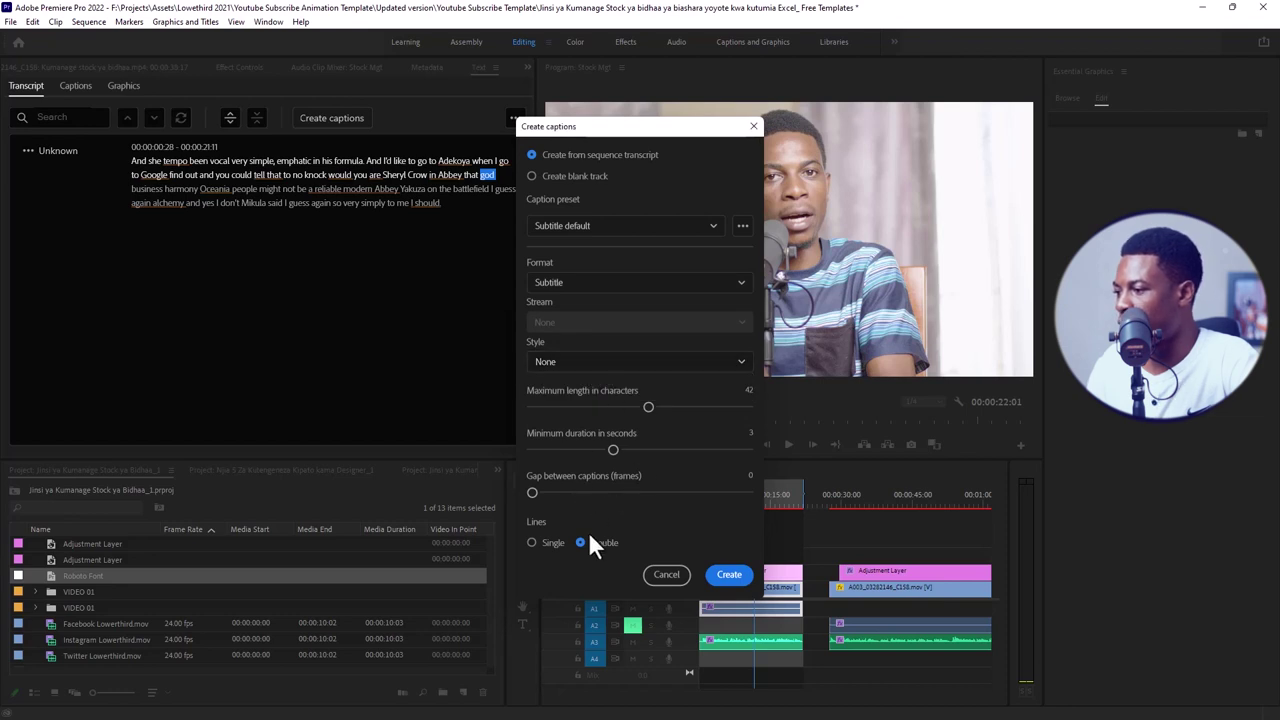
click(735, 575)
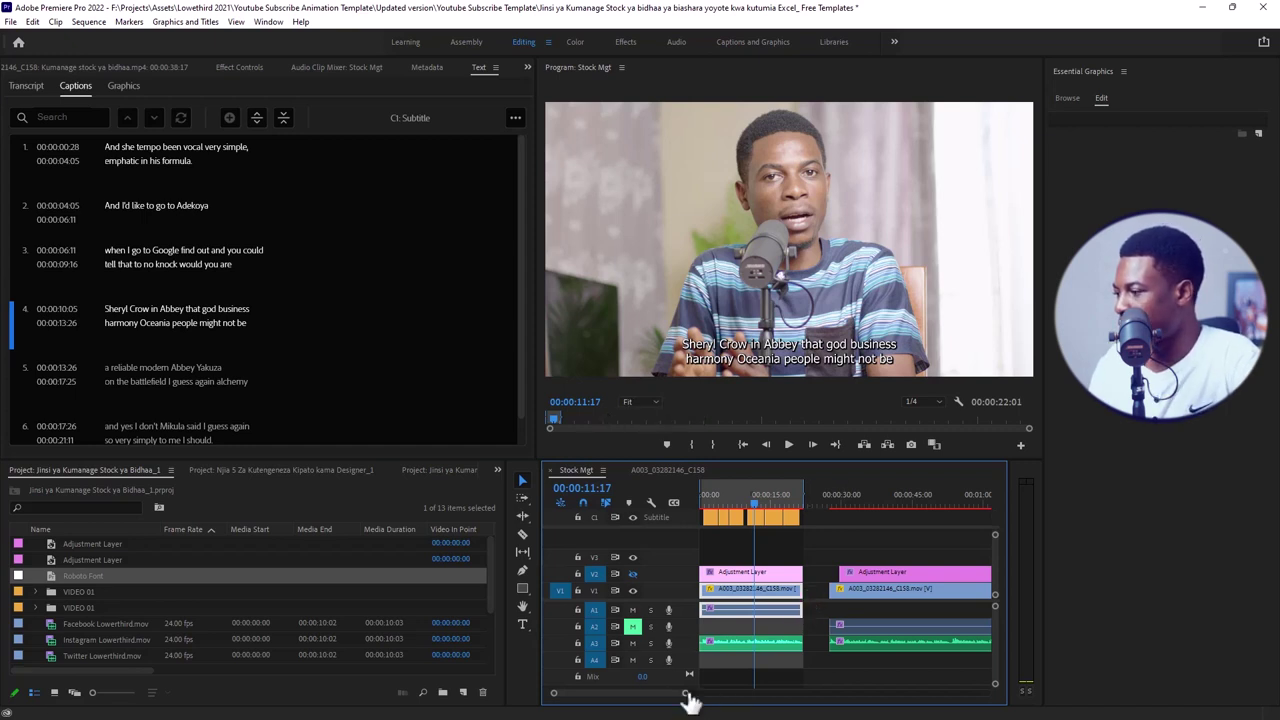
Preview the subtitles from the start, then select the first caption to show its Tahoma 48 styling
drag(686, 693, 640, 693)
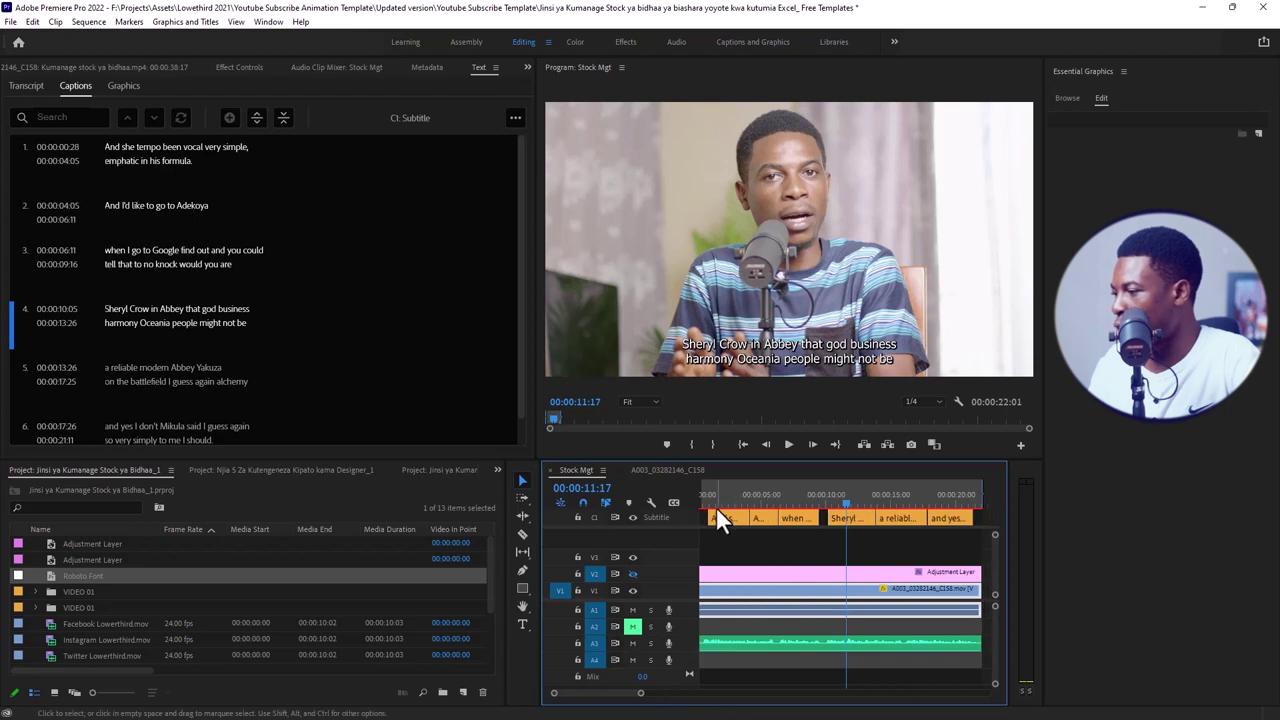
drag(716, 499, 703, 498)
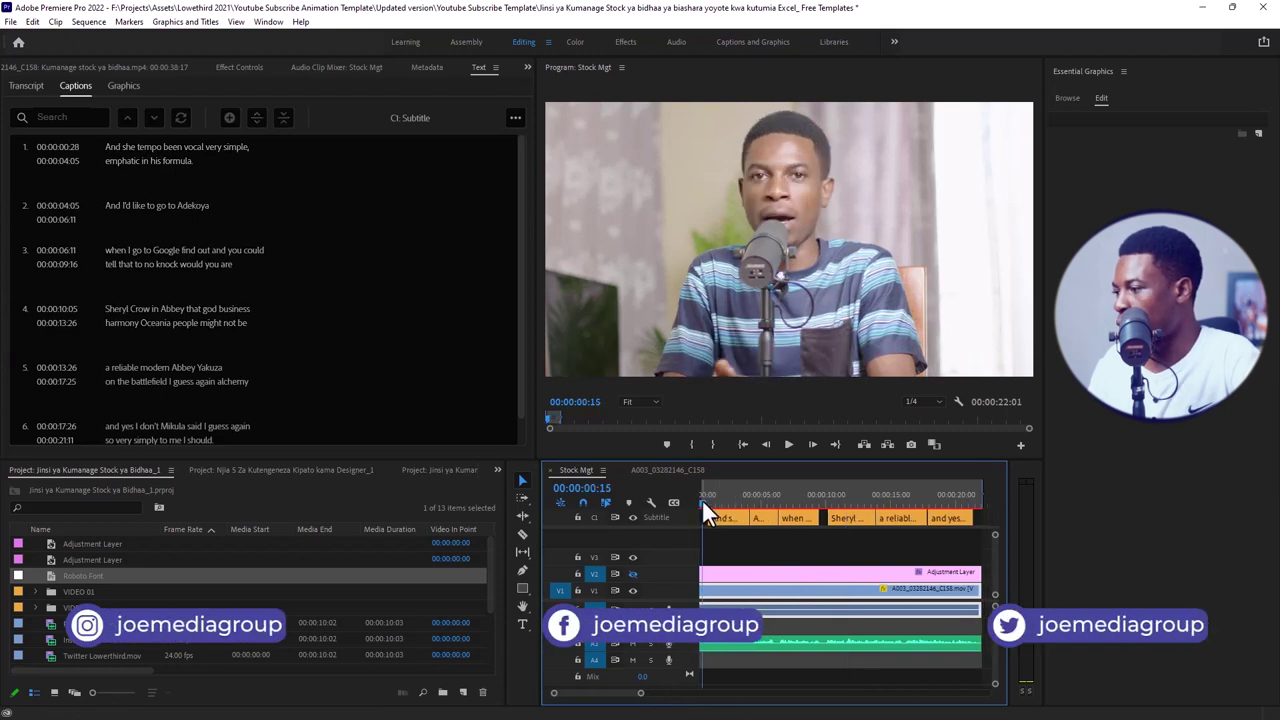
key(space)
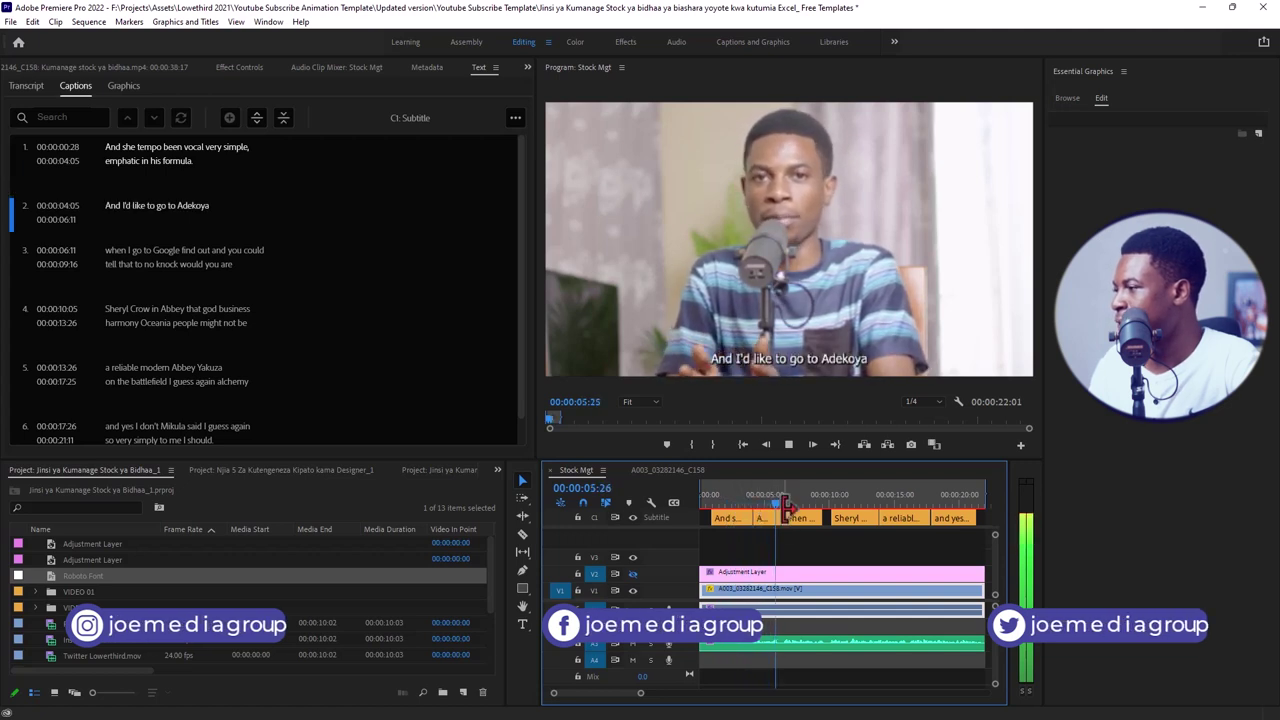
key(space)
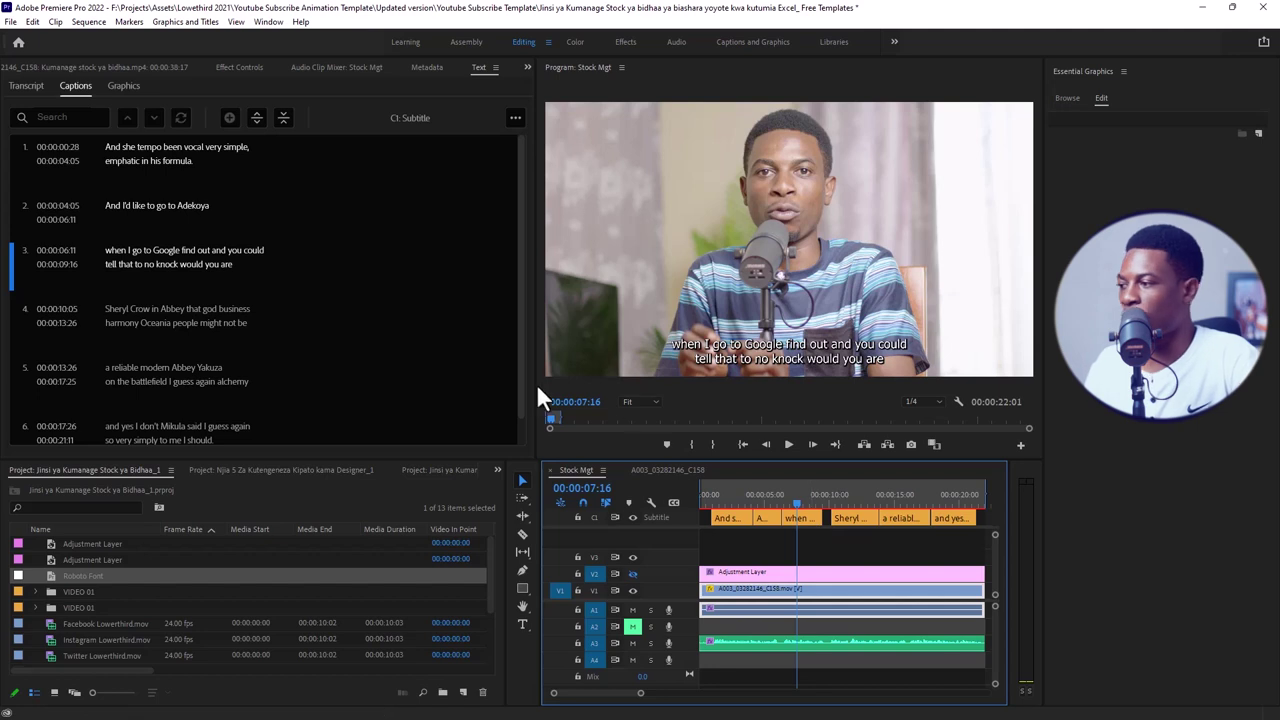
drag(795, 496, 735, 500)
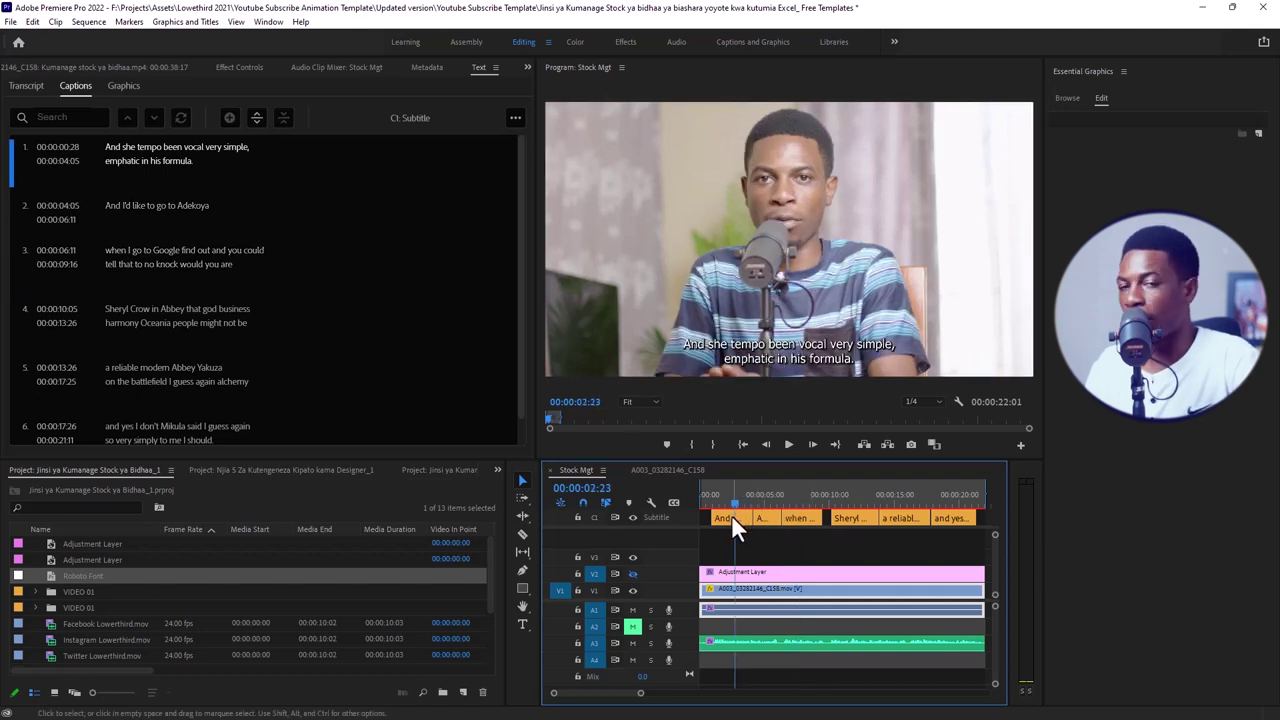
click(730, 519)
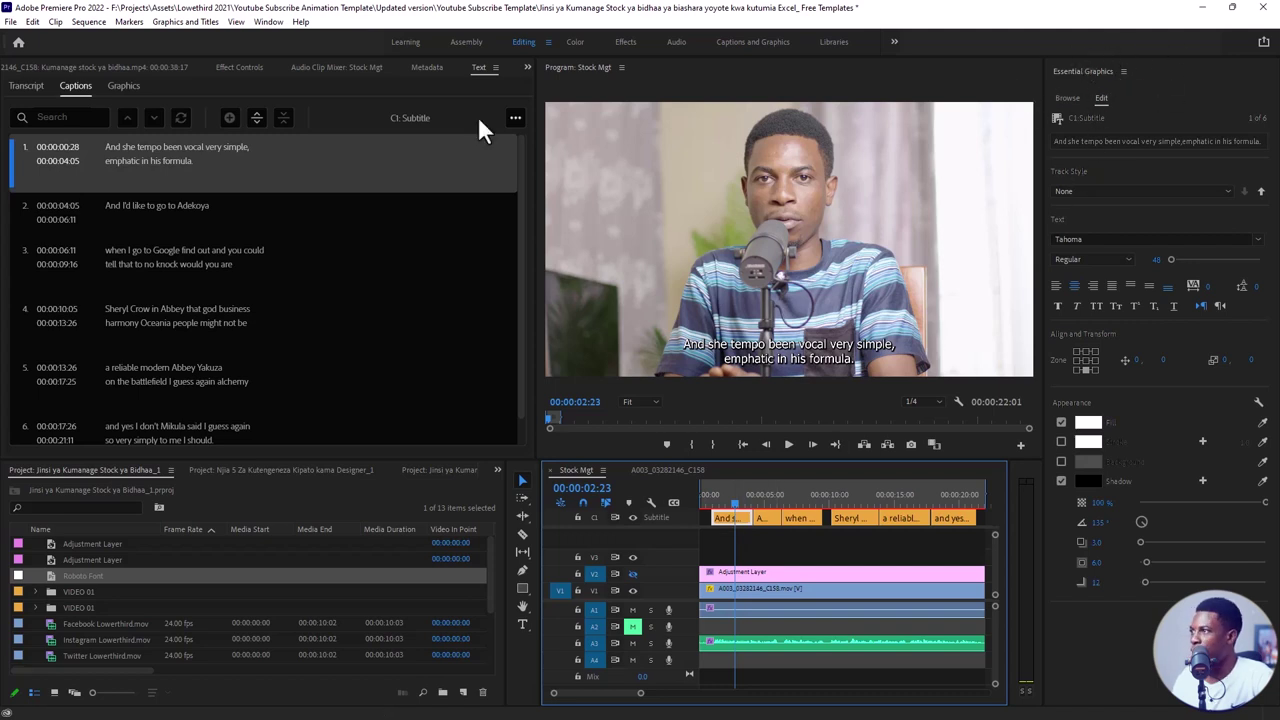
Show Essential Graphics and set the first caption to Roboto Condensed Bold at size 70
click(268, 22)
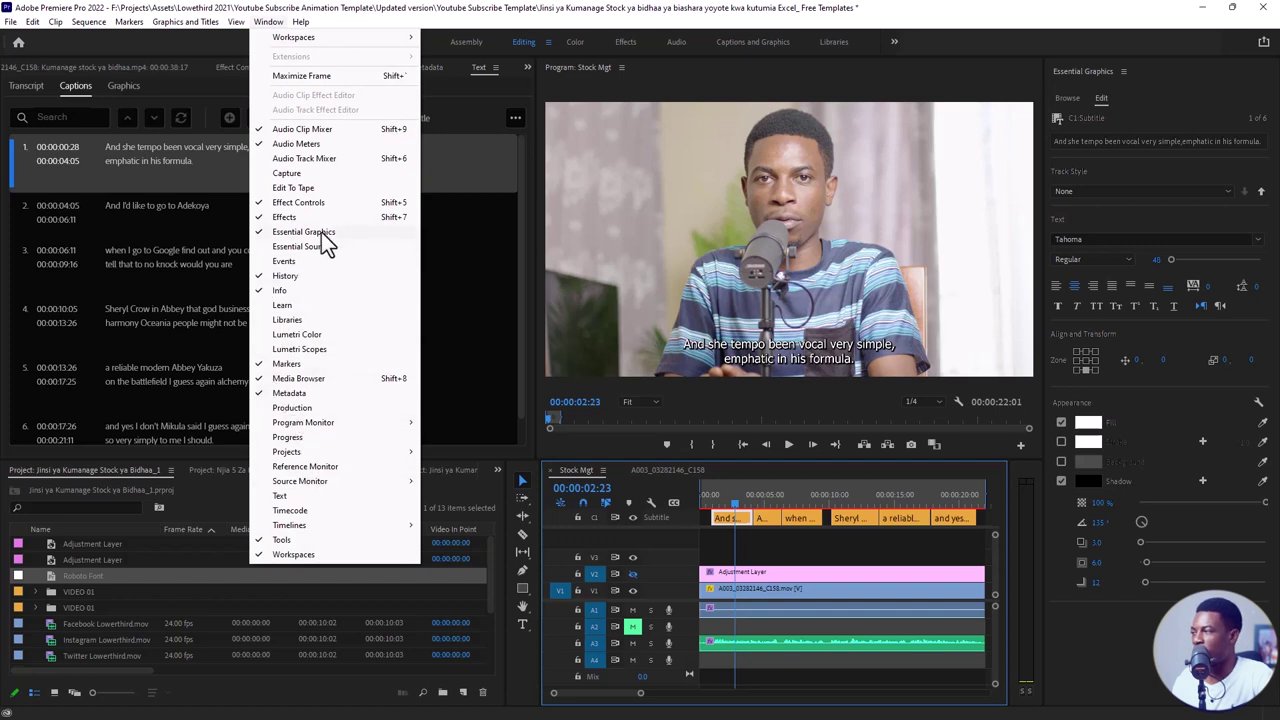
click(1150, 101)
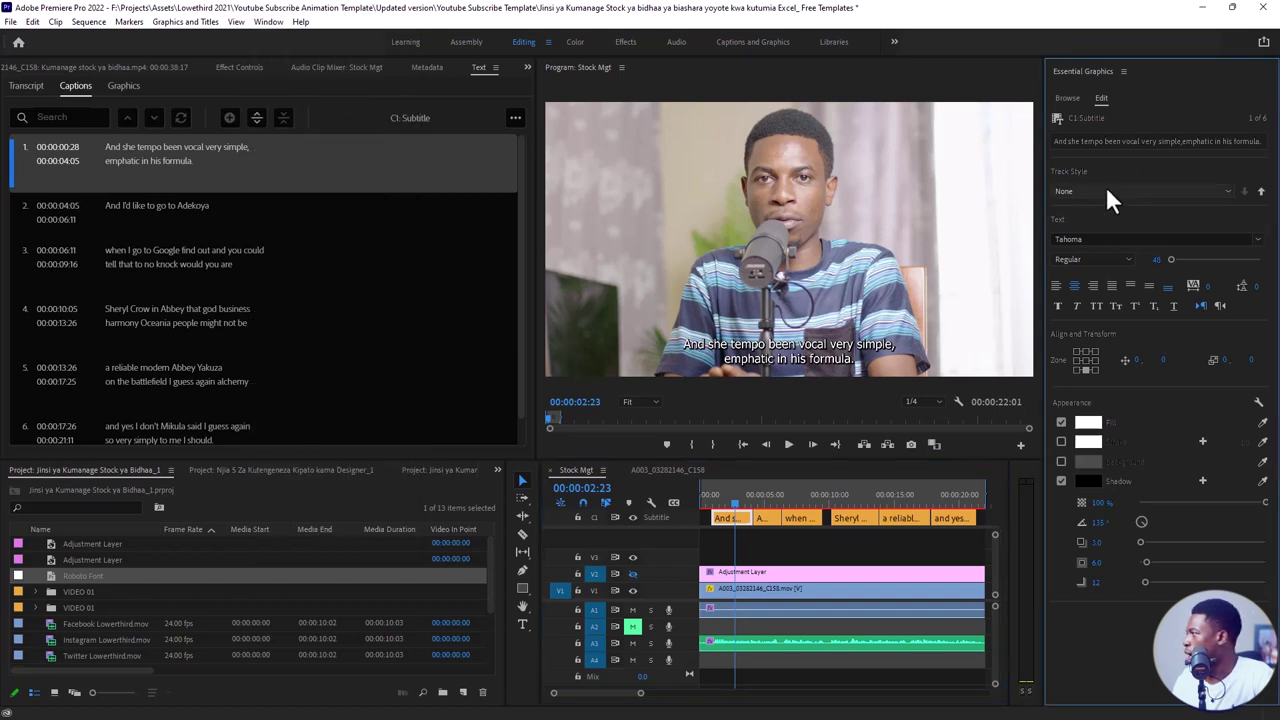
click(731, 515)
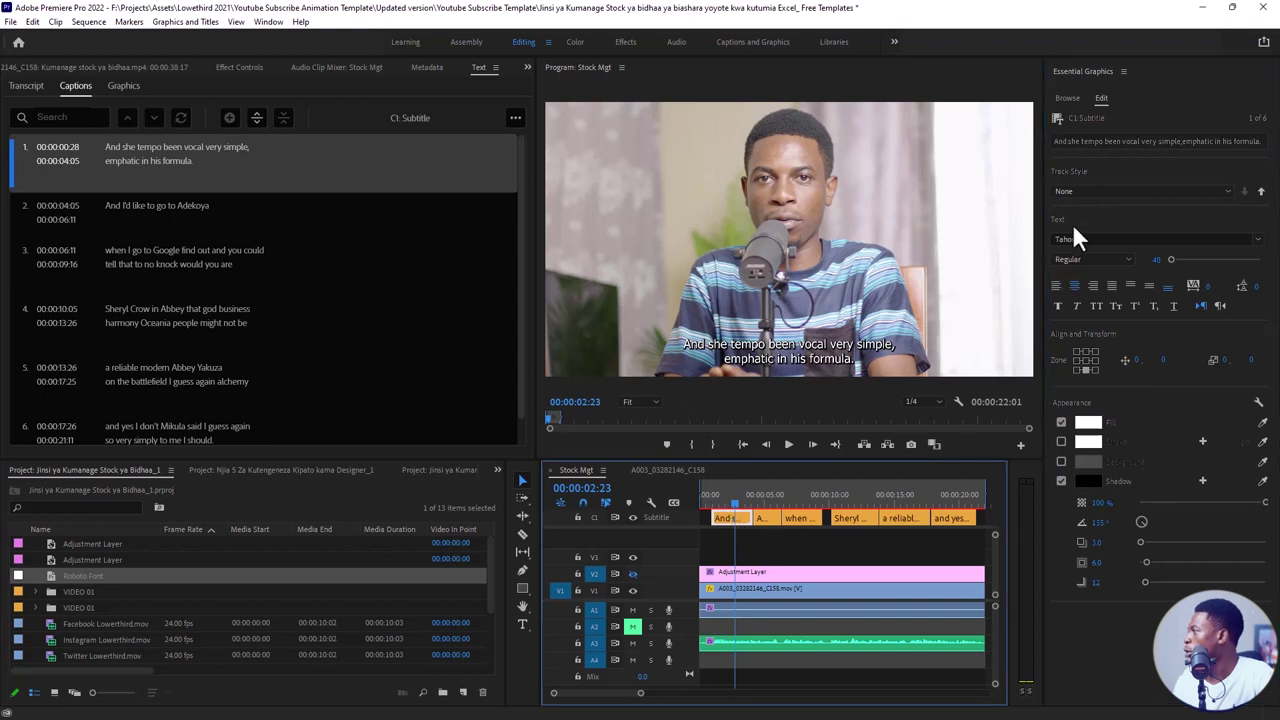
click(1095, 238)
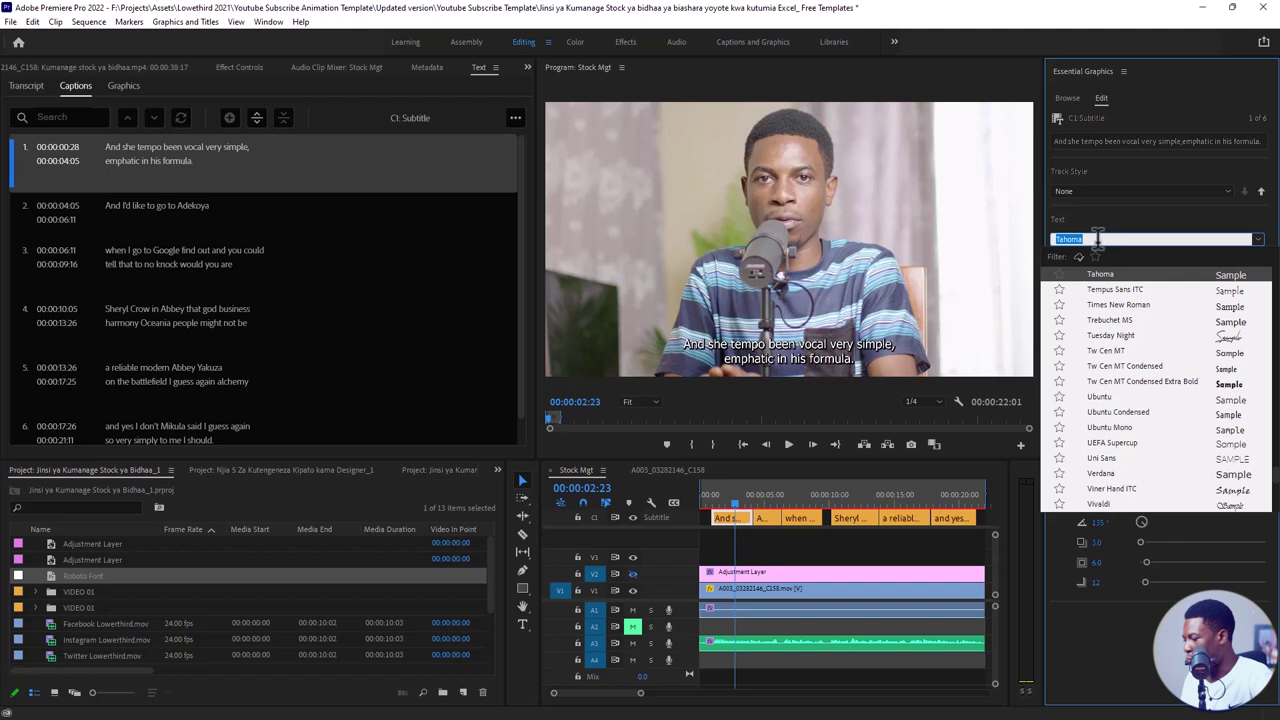
text(robot)
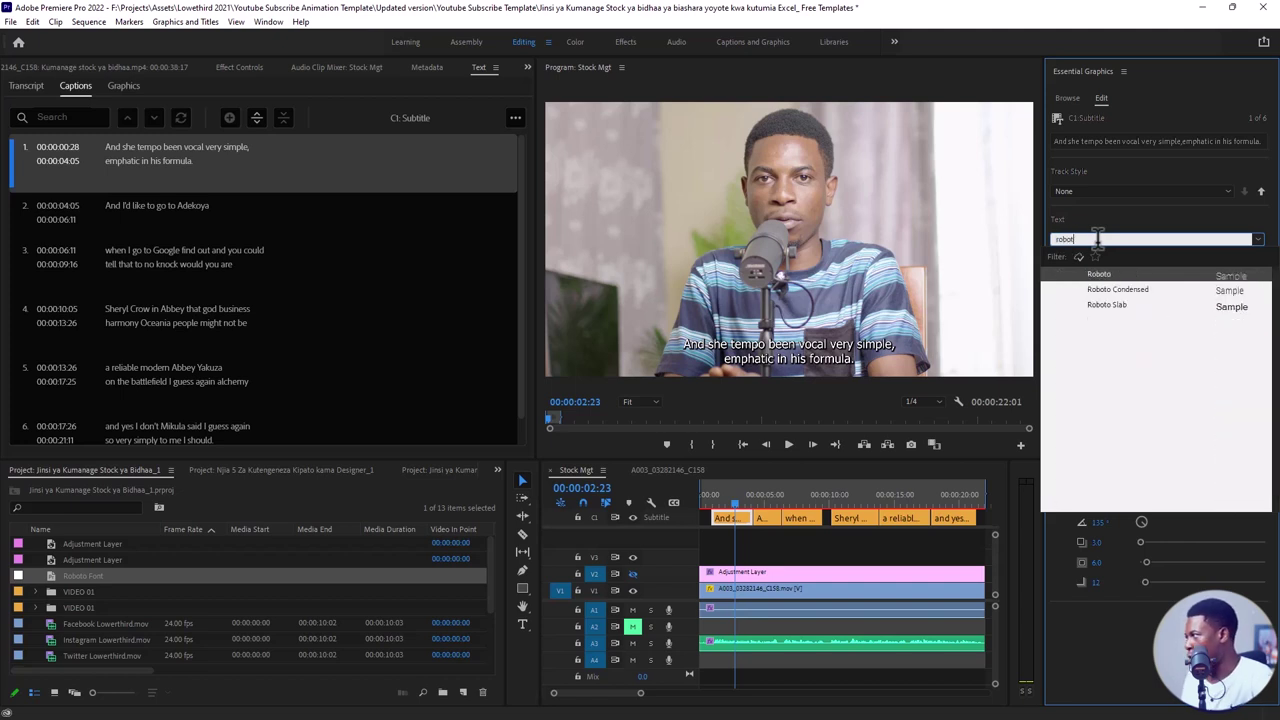
click(1125, 291)
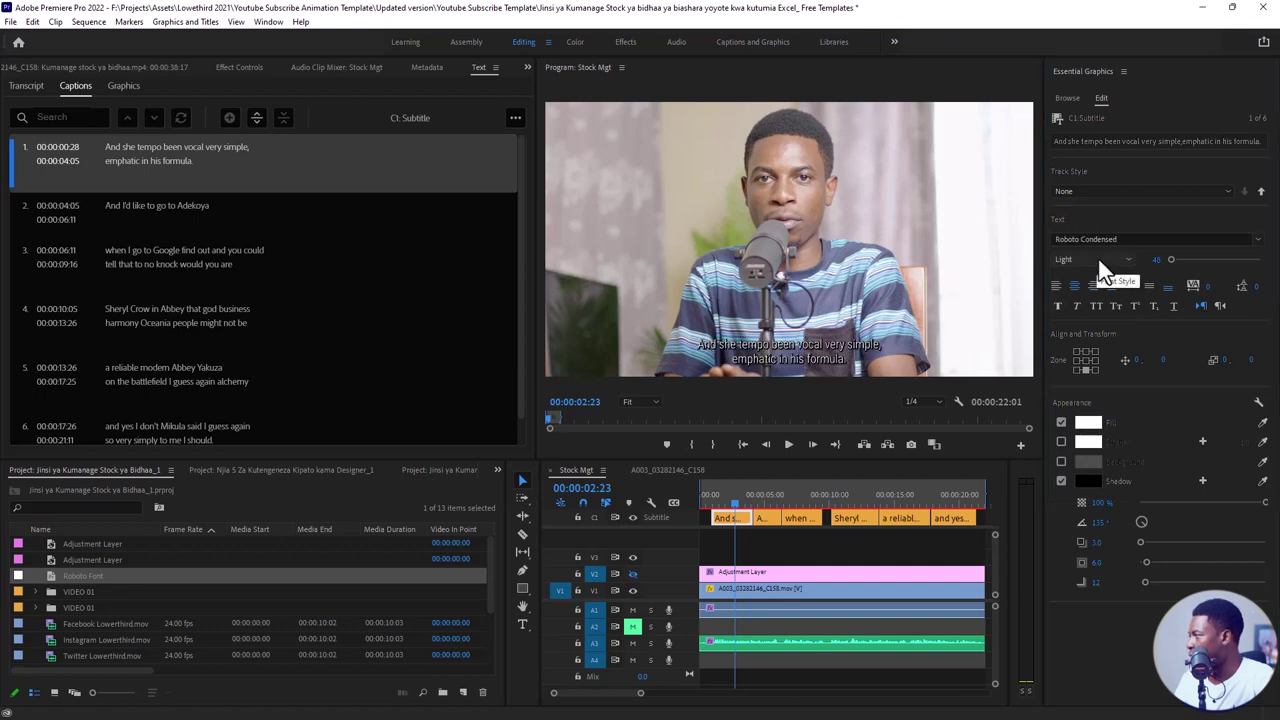
click(1100, 262)
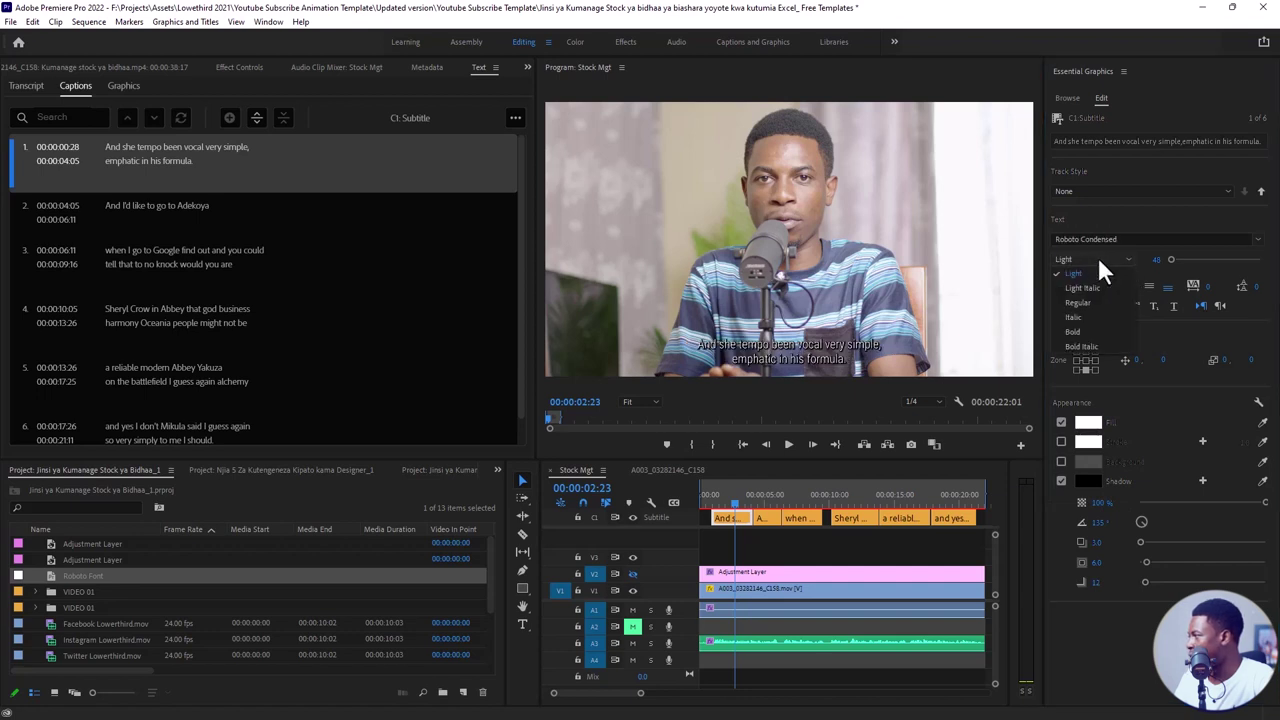
click(1073, 330)
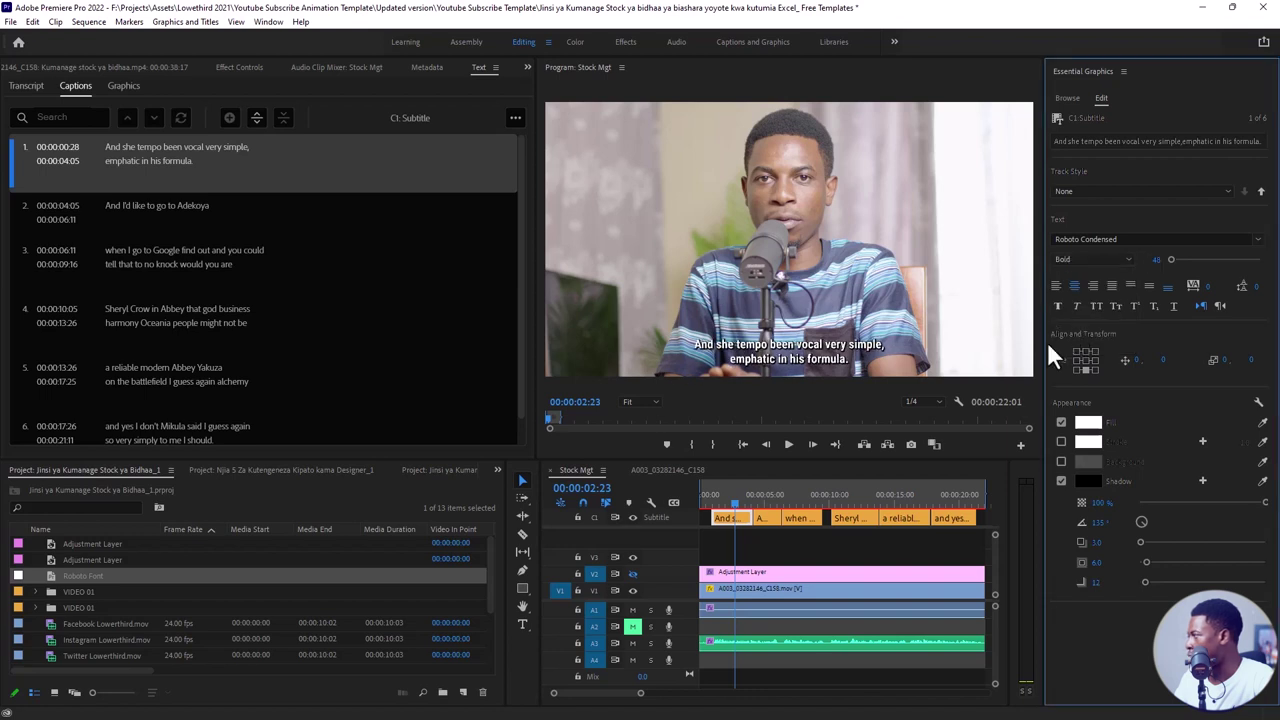
click(1156, 259)
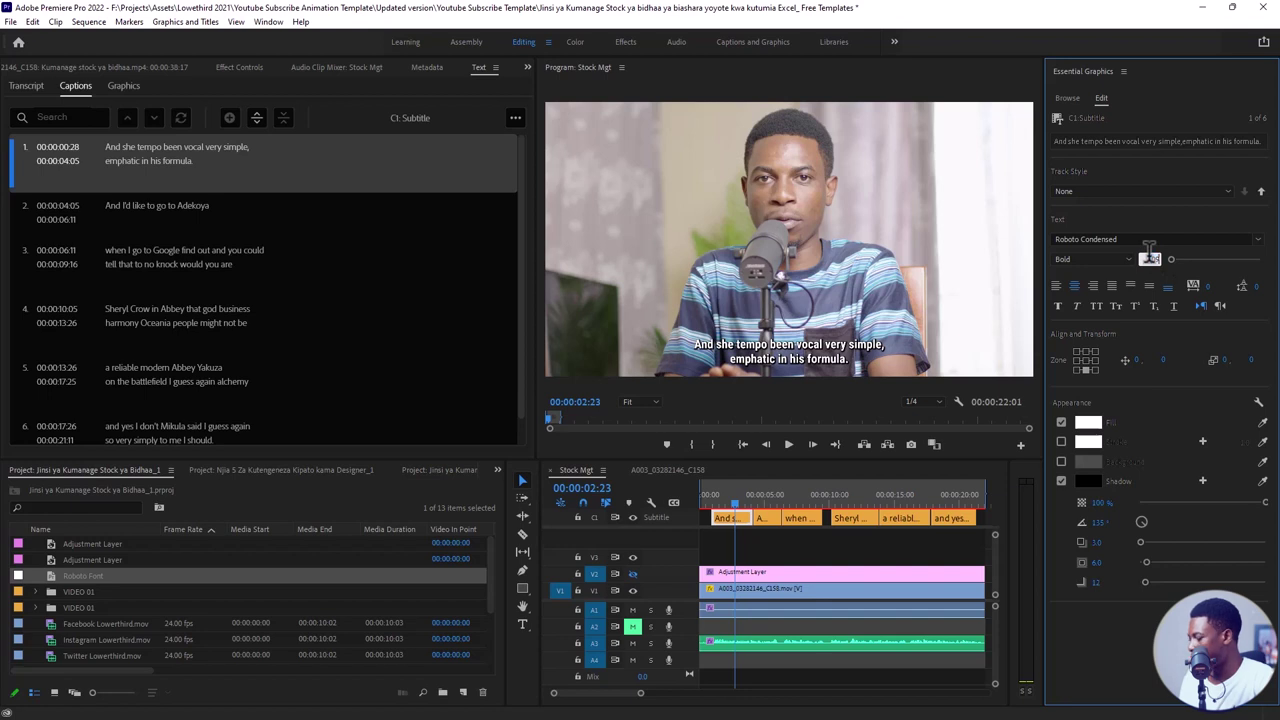
text(70)
key(Return)
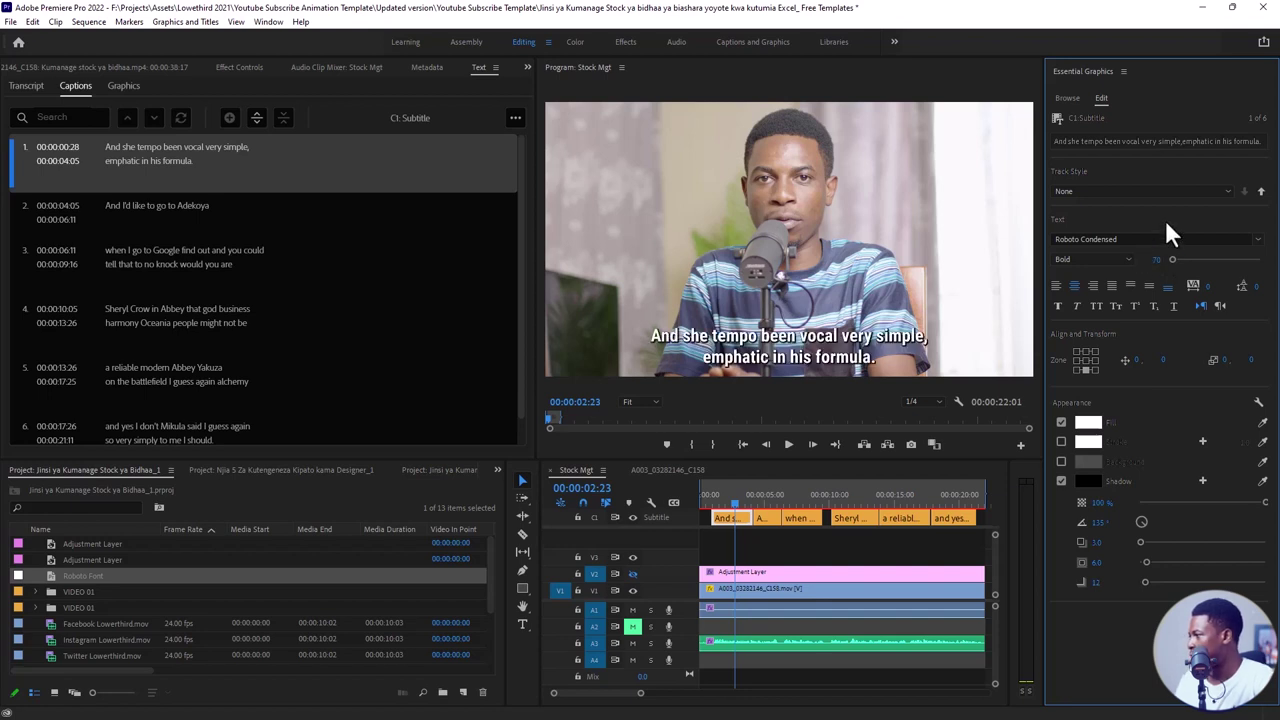
Try other fill colours, then keep the caption text fill white
click(1061, 422)
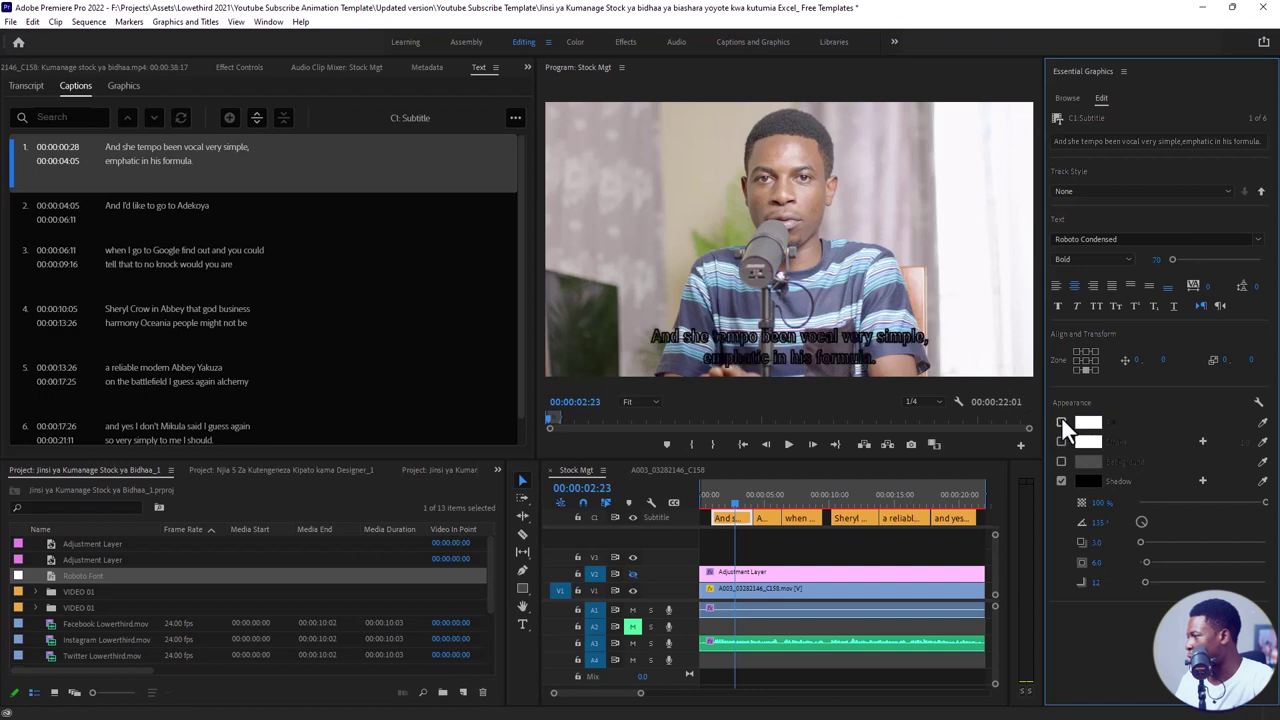
click(1061, 422)
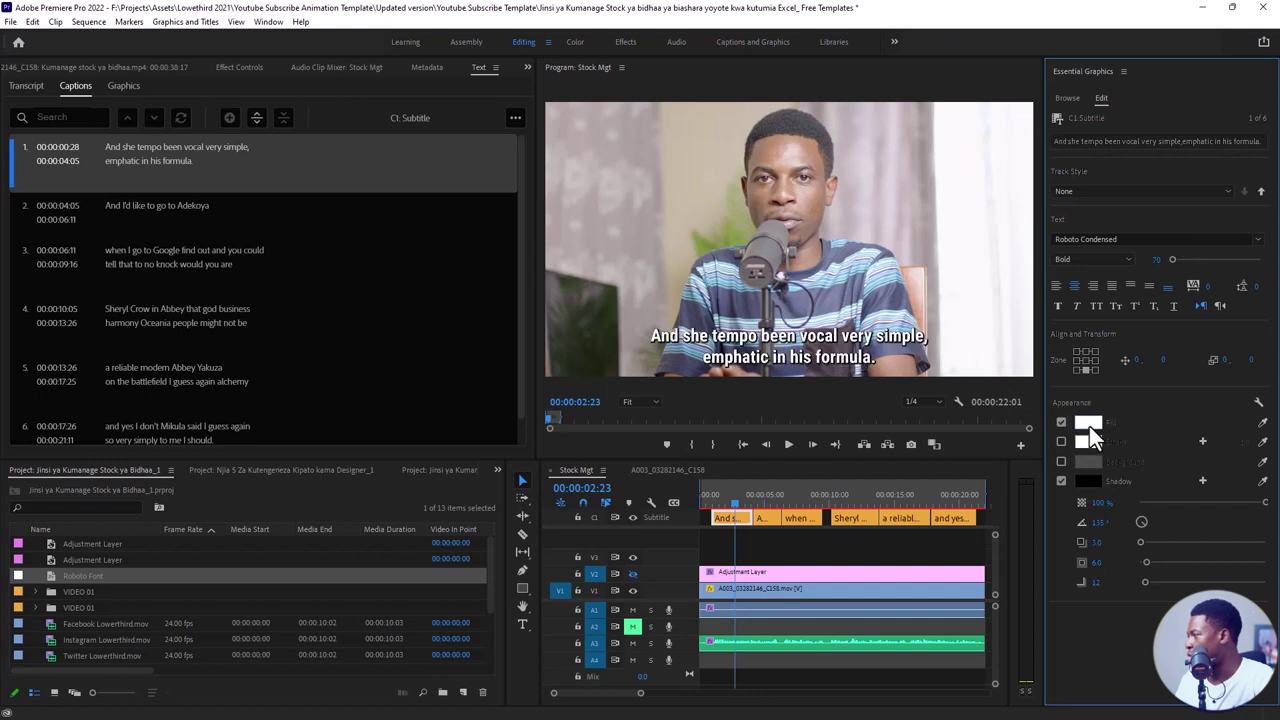
click(1088, 424)
click(623, 349)
click(665, 405)
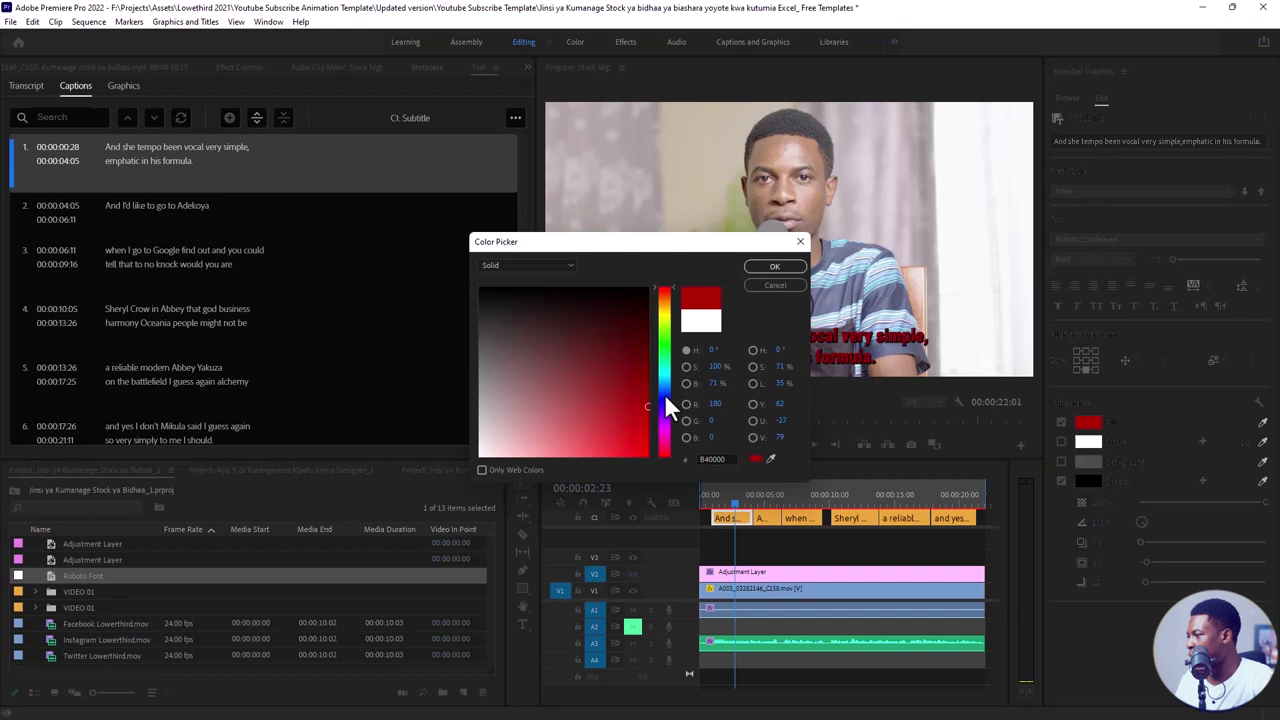
drag(636, 372, 452, 452)
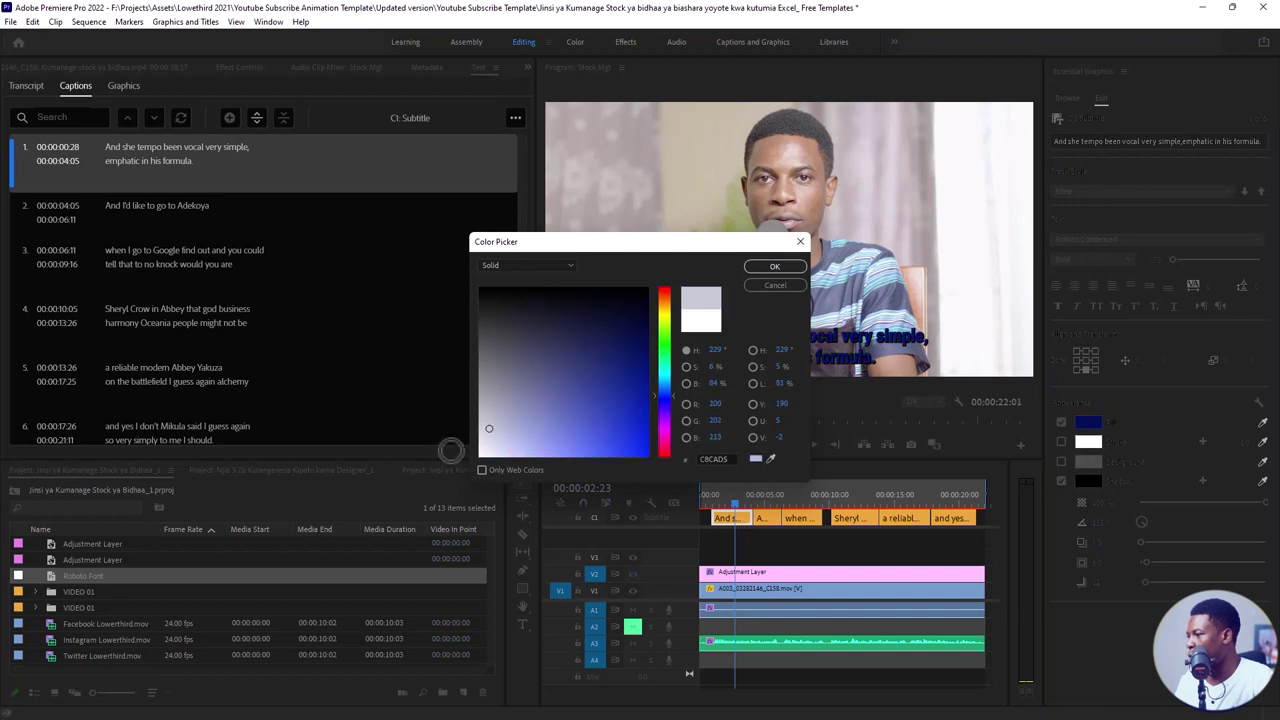
click(758, 266)
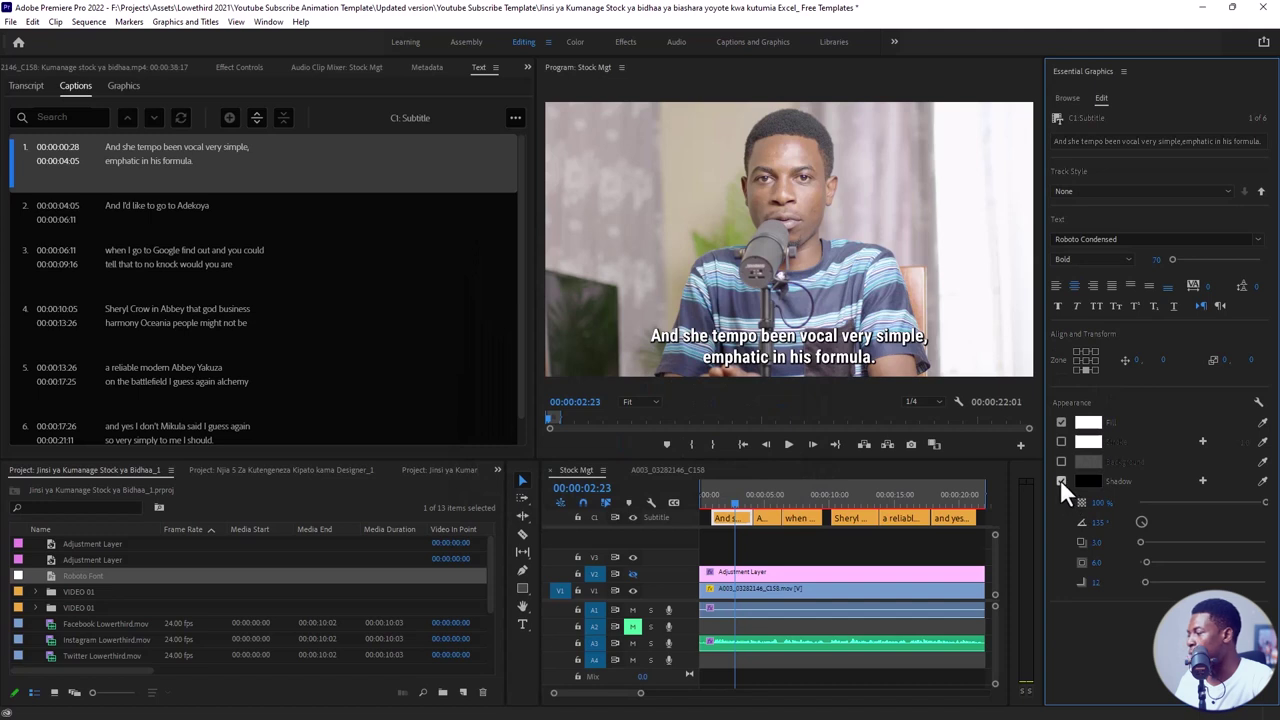
Enable the caption shadow and change its colour from dark red to blue
click(1060, 480)
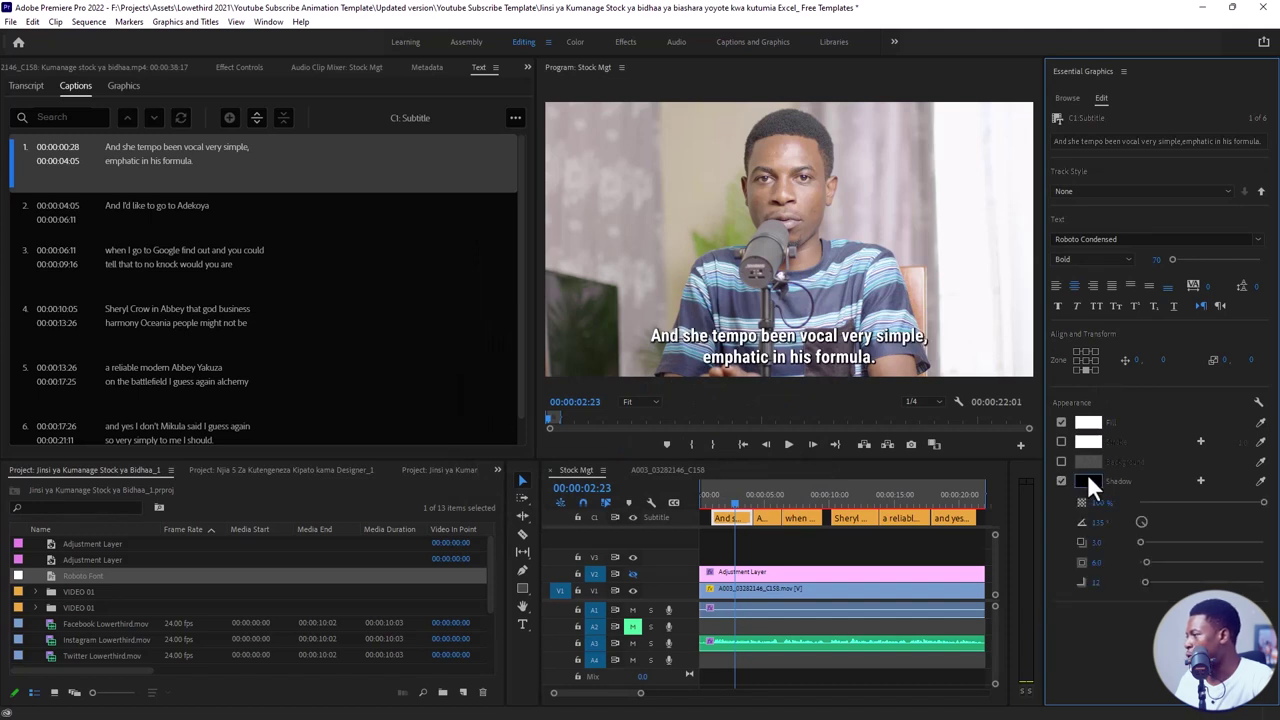
click(1088, 481)
mouse_move(908, 436)
mouse_down()
mouse_move(979, 497)
mouse_move(988, 531)
mouse_up()
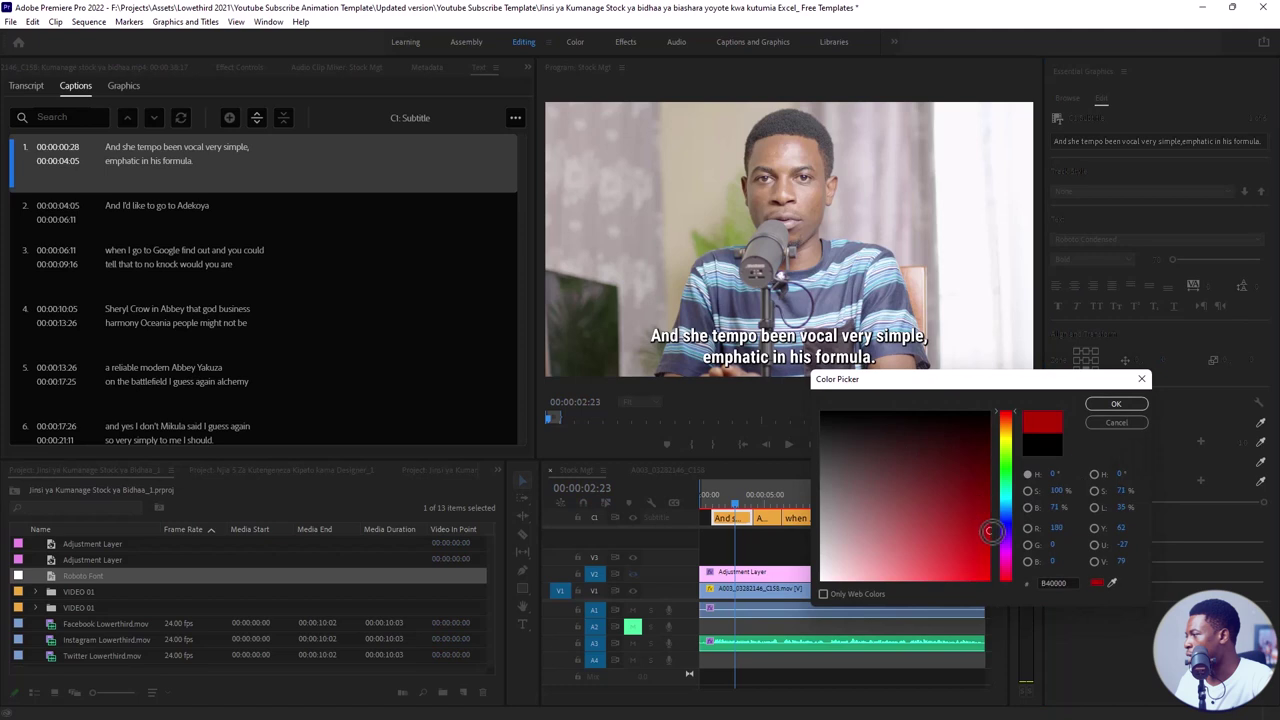
click(1100, 403)
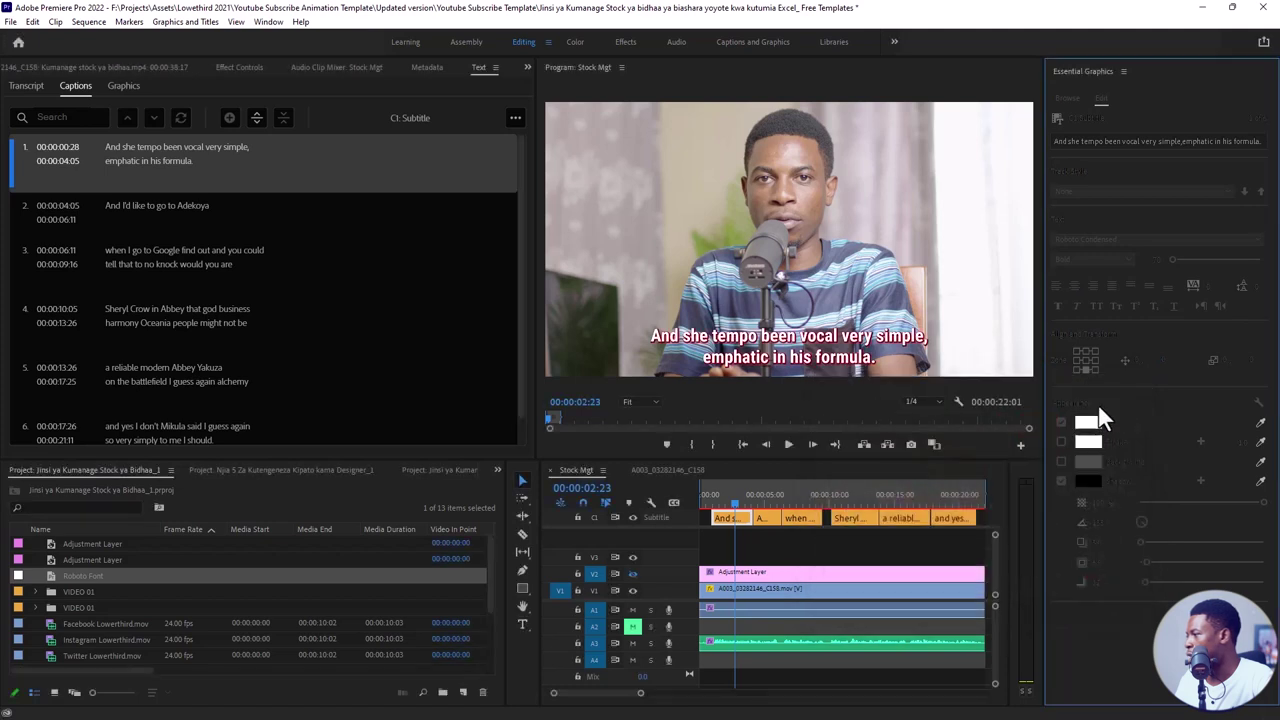
click(1084, 481)
click(1003, 519)
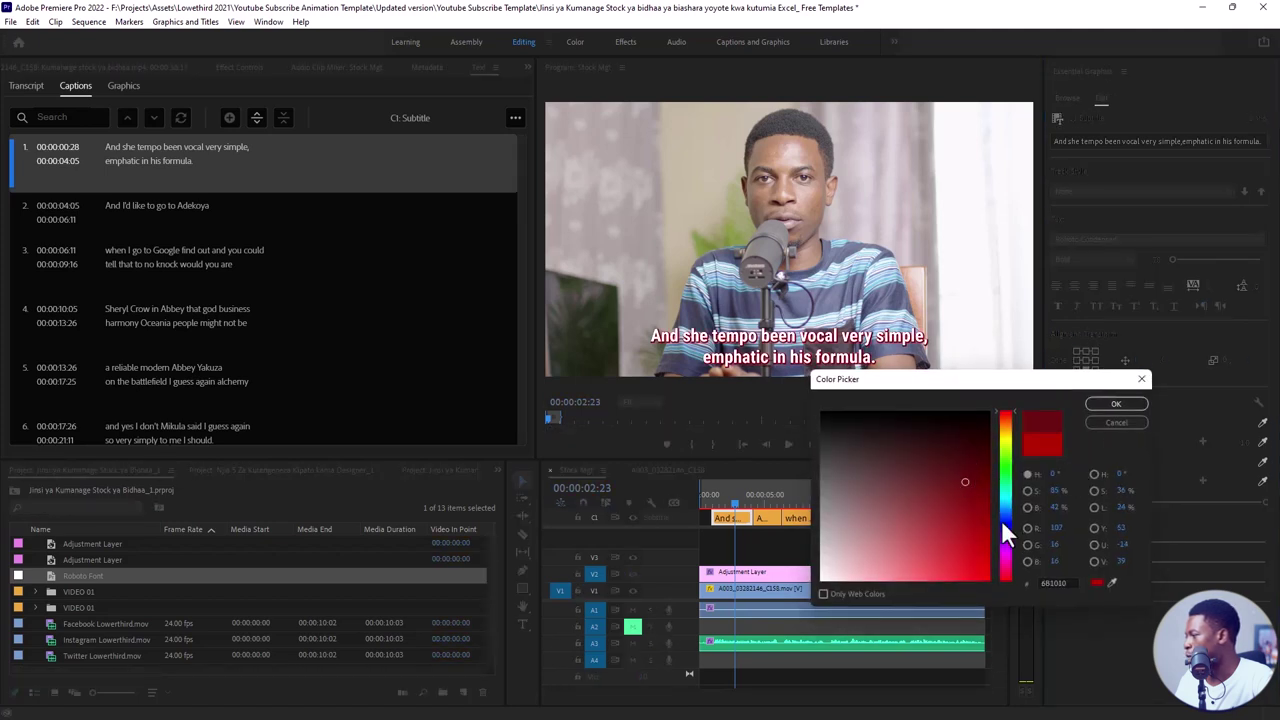
click(1100, 404)
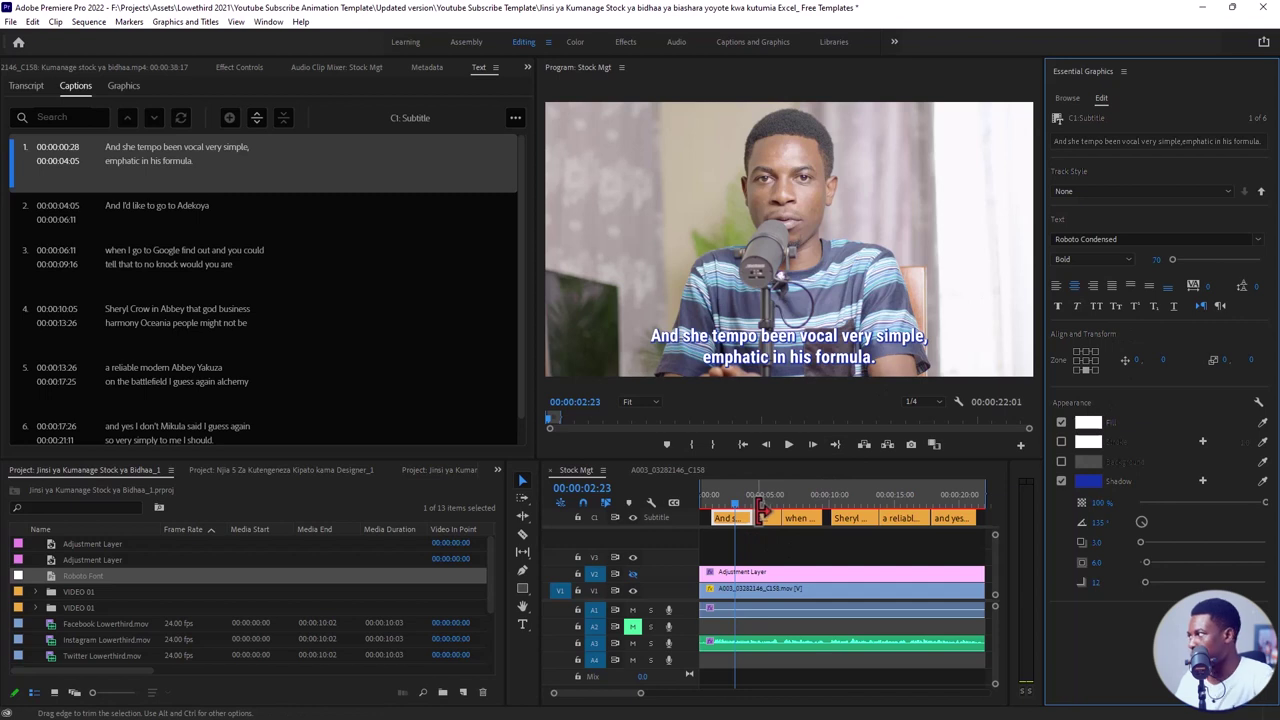
Save the current caption look as a new track style, Roboto Caption, applied to all subtitles
click(1100, 191)
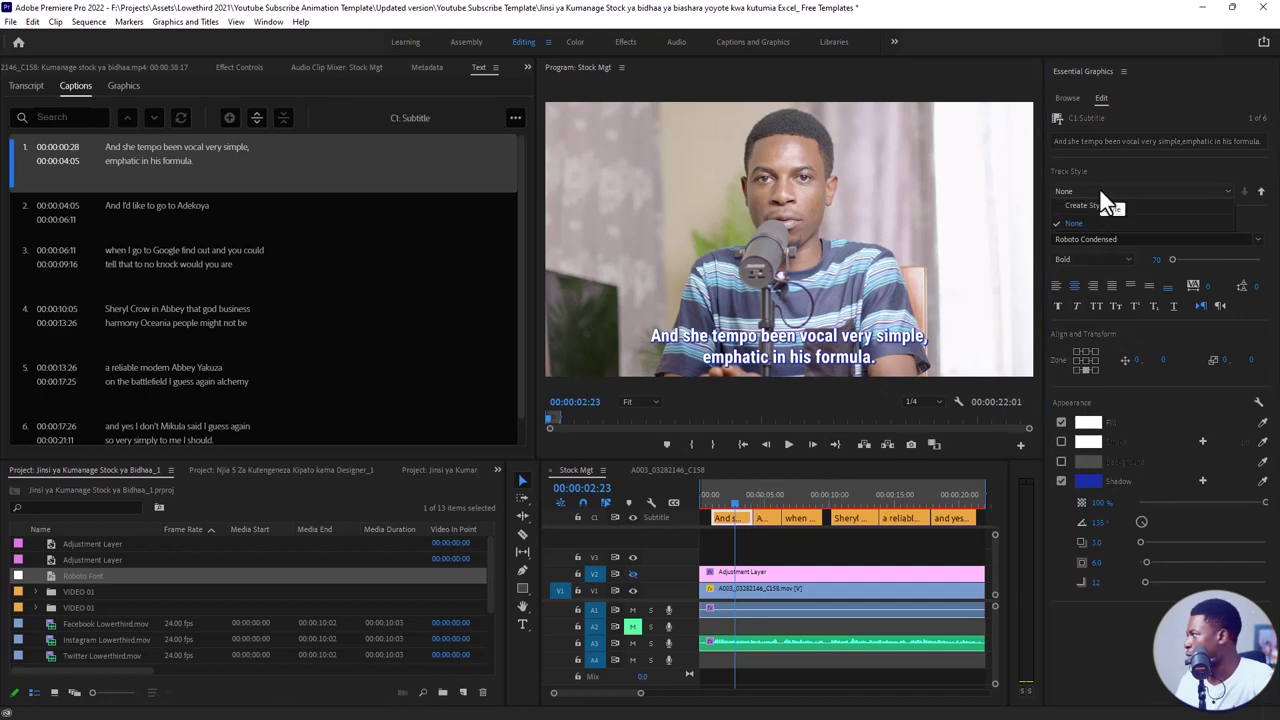
click(1093, 206)
text(Roboto Font)
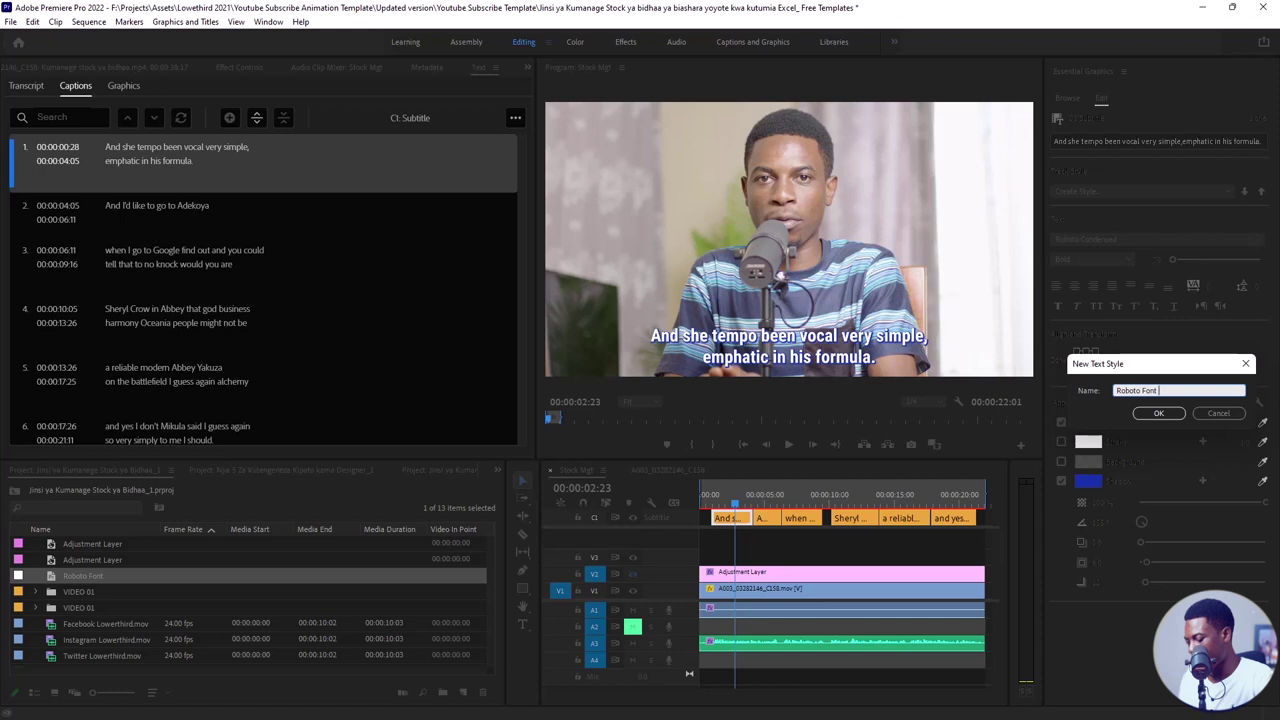
text( sty)
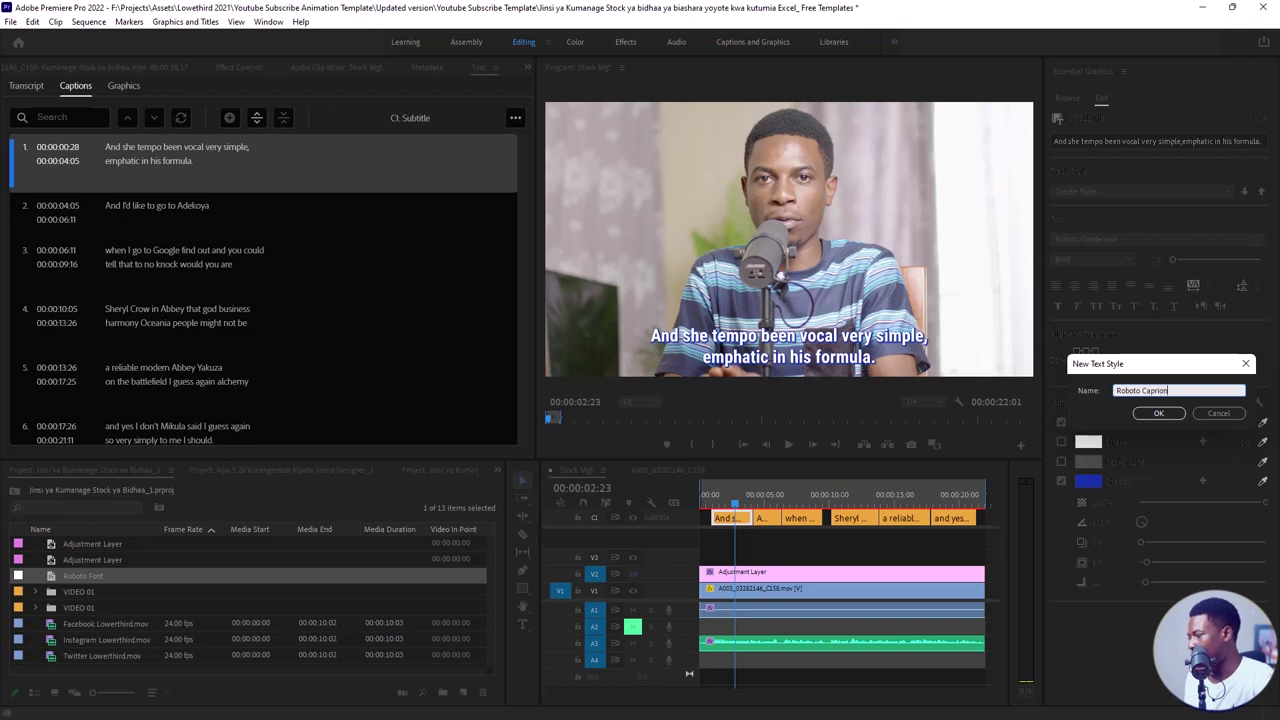
click(1158, 413)
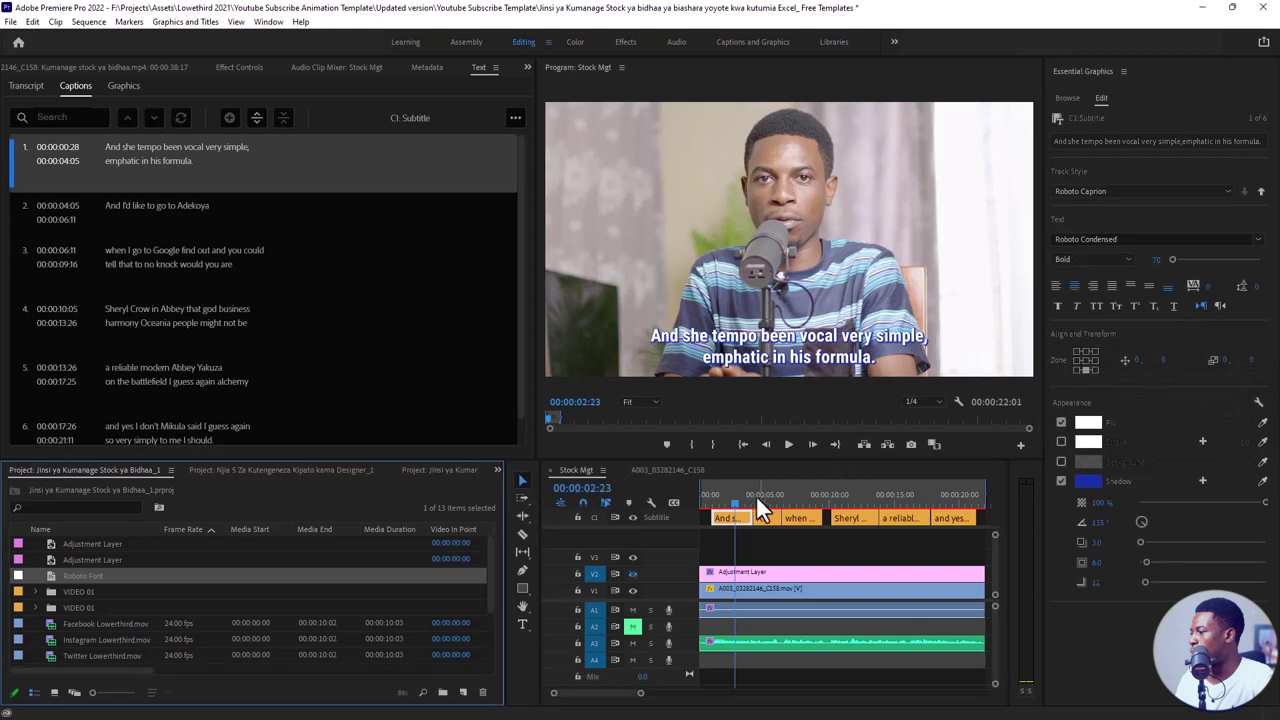
mouse_move(736, 502)
mouse_down()
mouse_move(966, 503)
mouse_move(731, 510)
mouse_up()
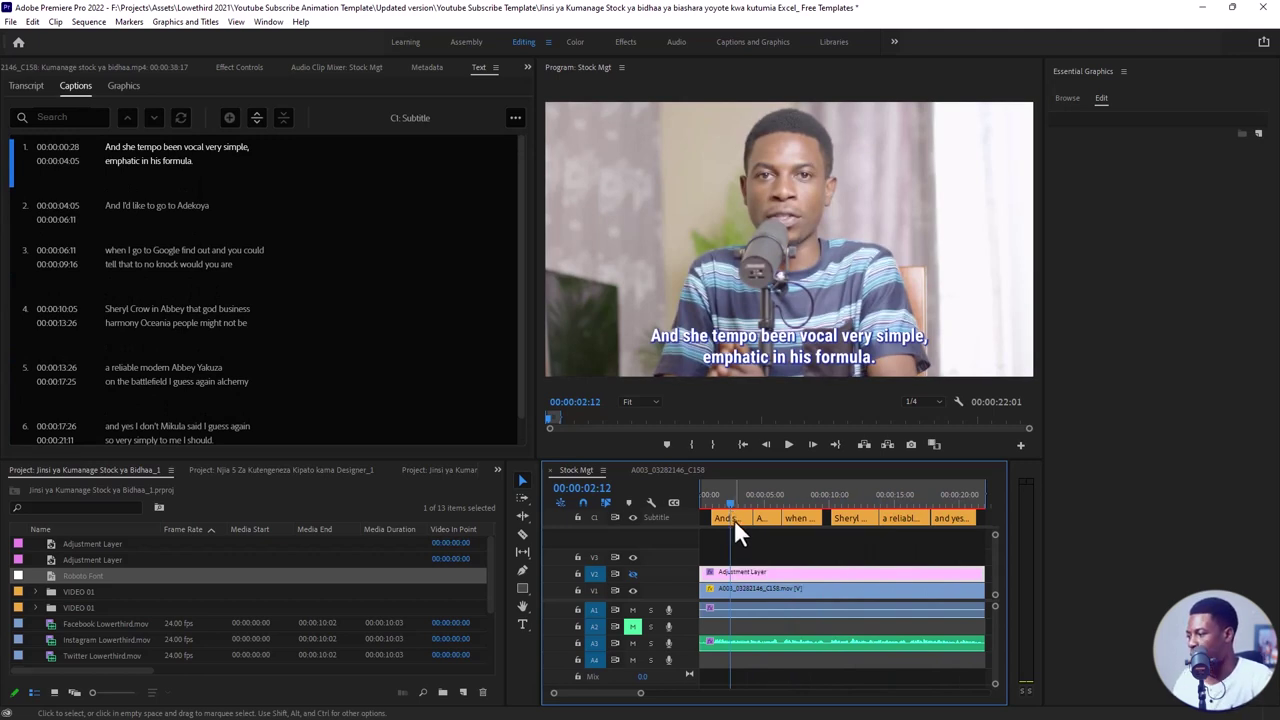
Review the first caption's text with playback, then bring up caption 2, 'And I'd like to go to Adekoya'
click(734, 519)
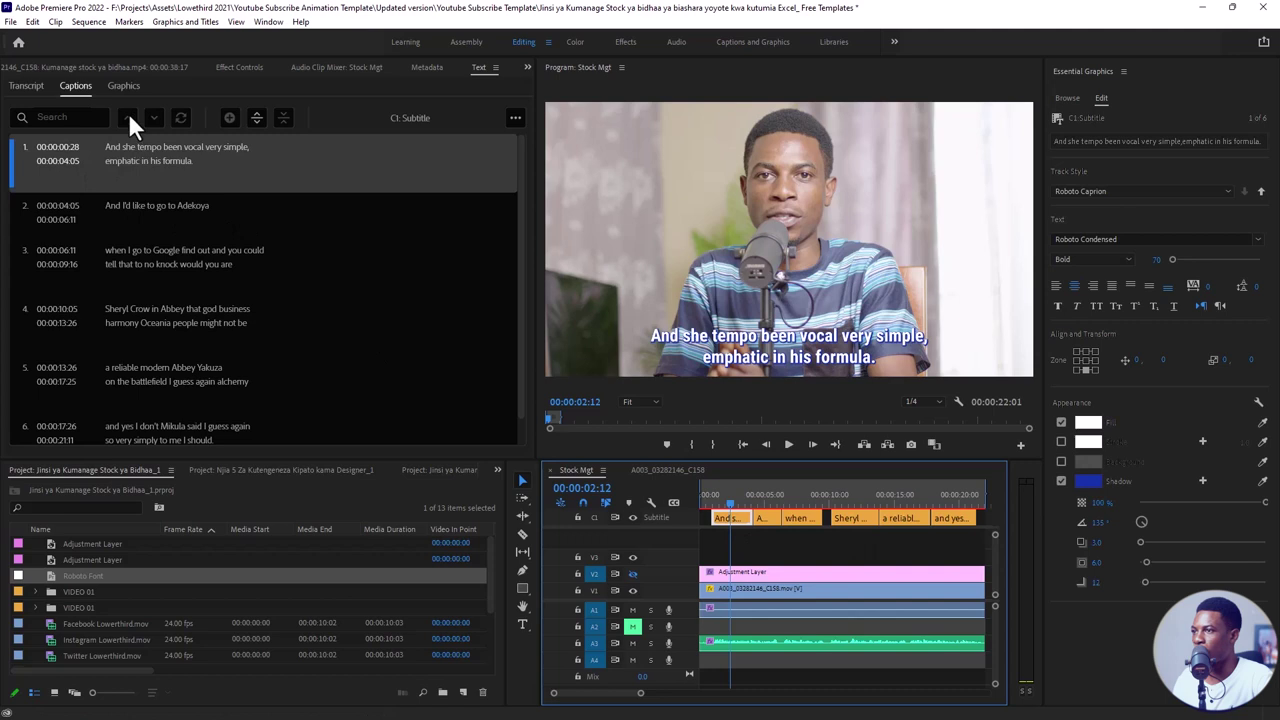
click(124, 158)
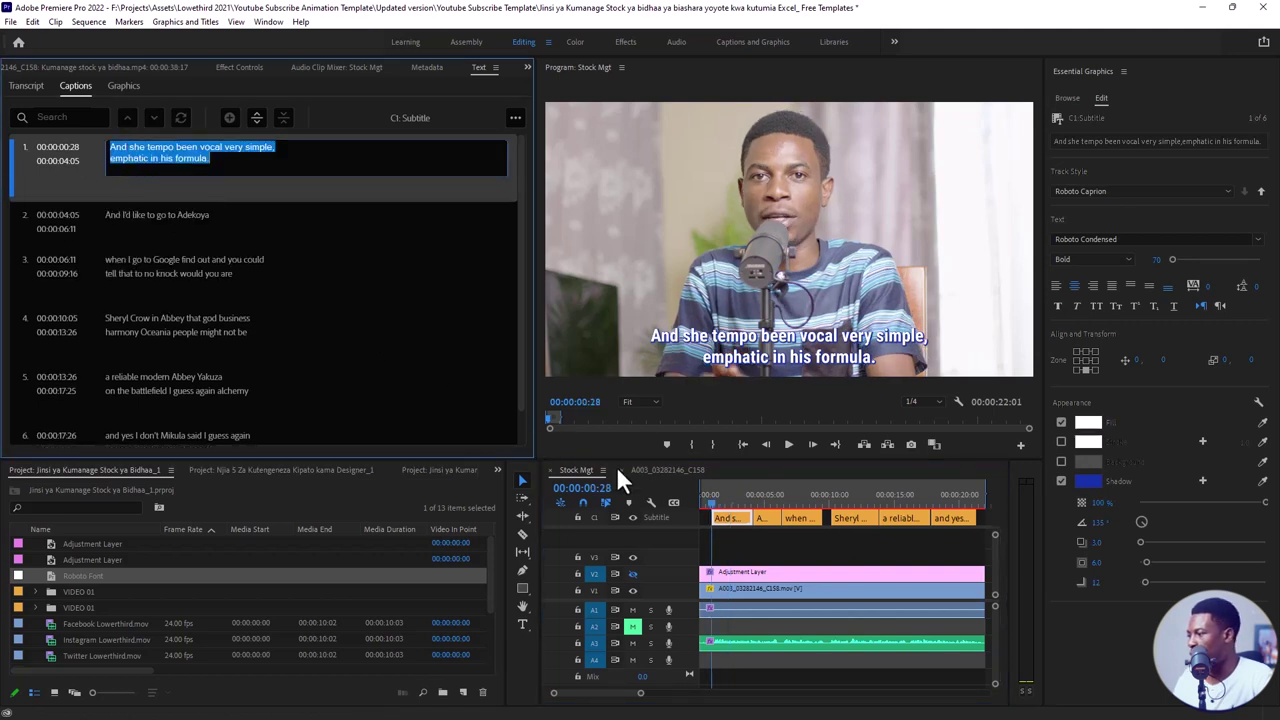
click(788, 441)
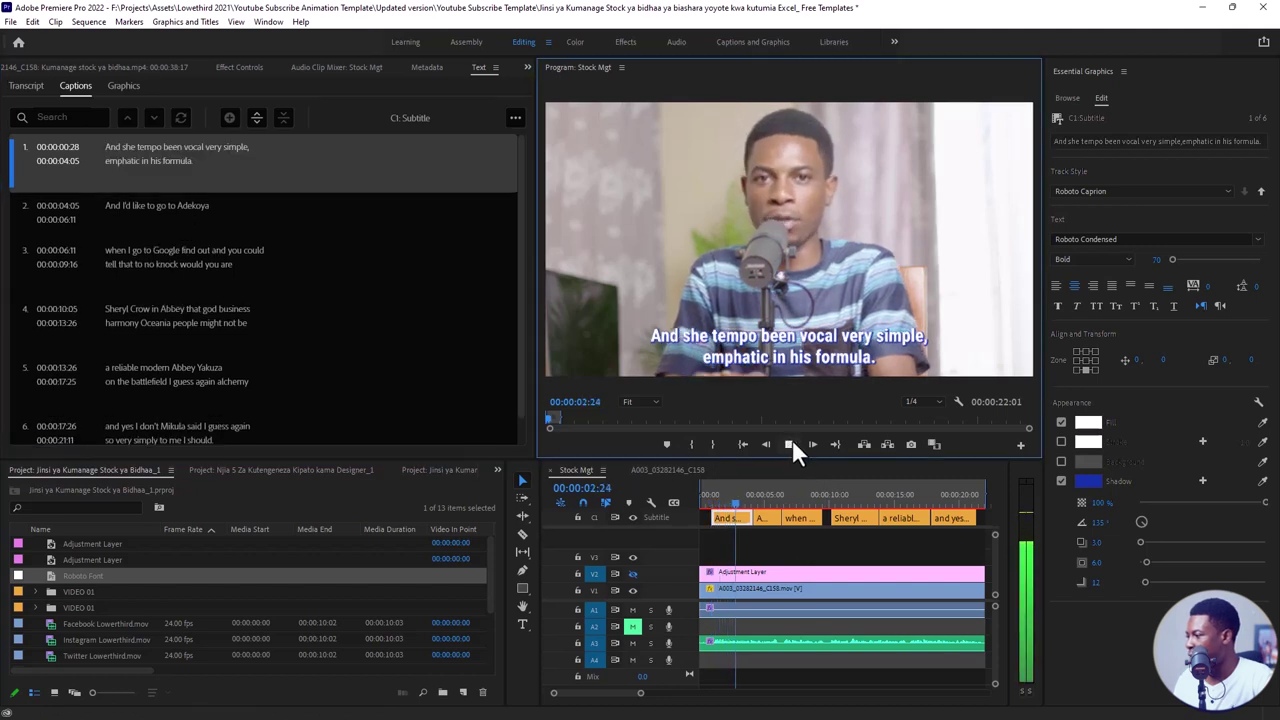
click(789, 442)
click(190, 160)
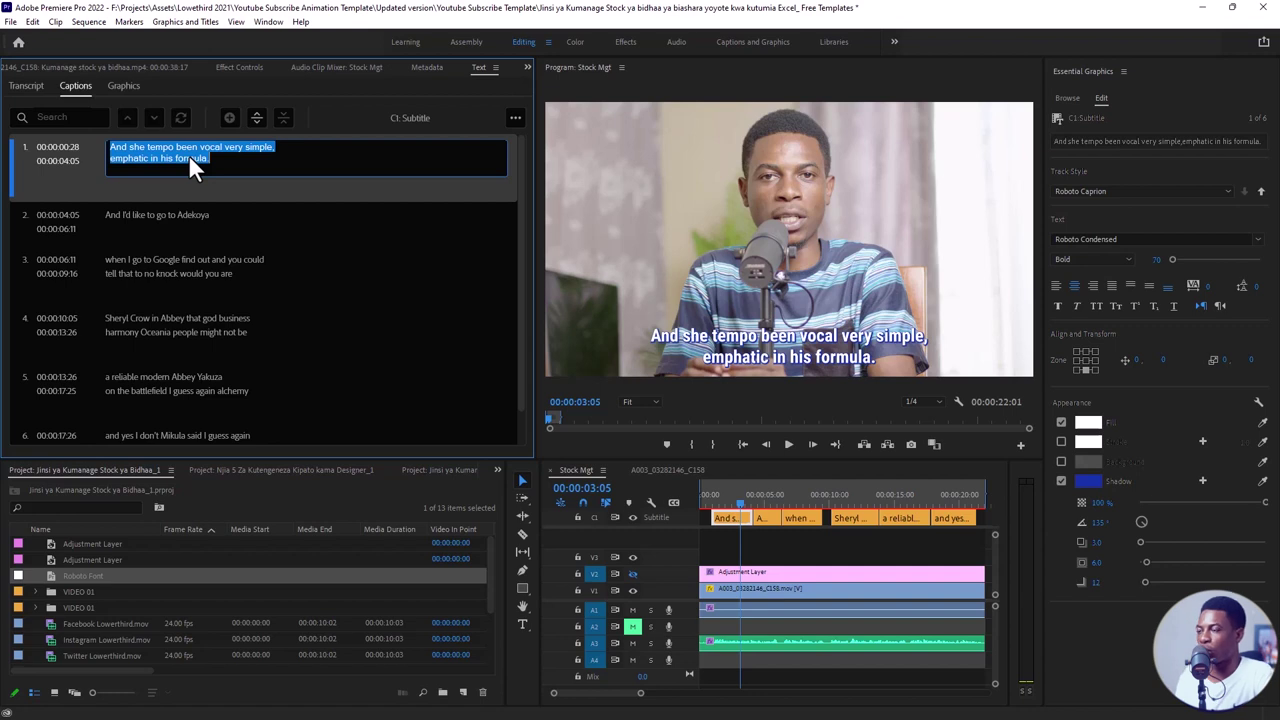
click(240, 162)
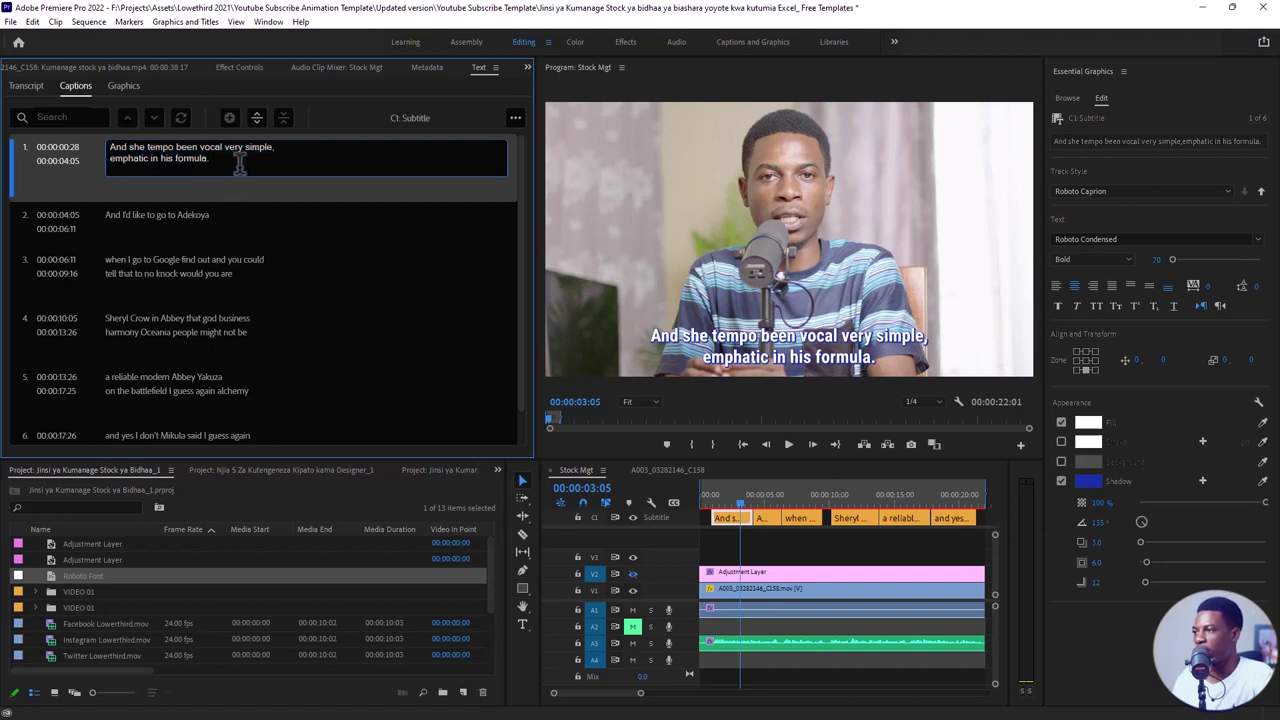
click(194, 222)
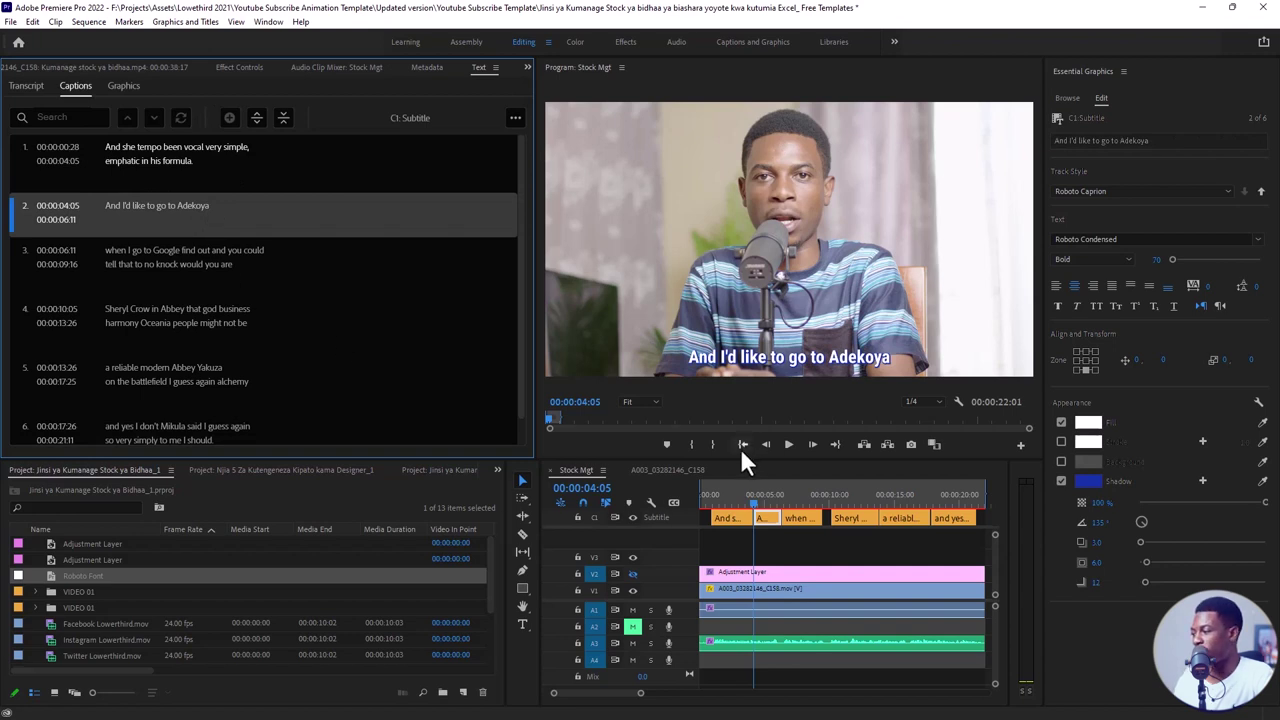
click(759, 508)
Zoom the timeline out so the whole Stock Mgt sequence with its six subtitles is visible
mouse_move(641, 692)
mouse_down()
mouse_move(760, 688)
mouse_move(776, 640)
mouse_up()
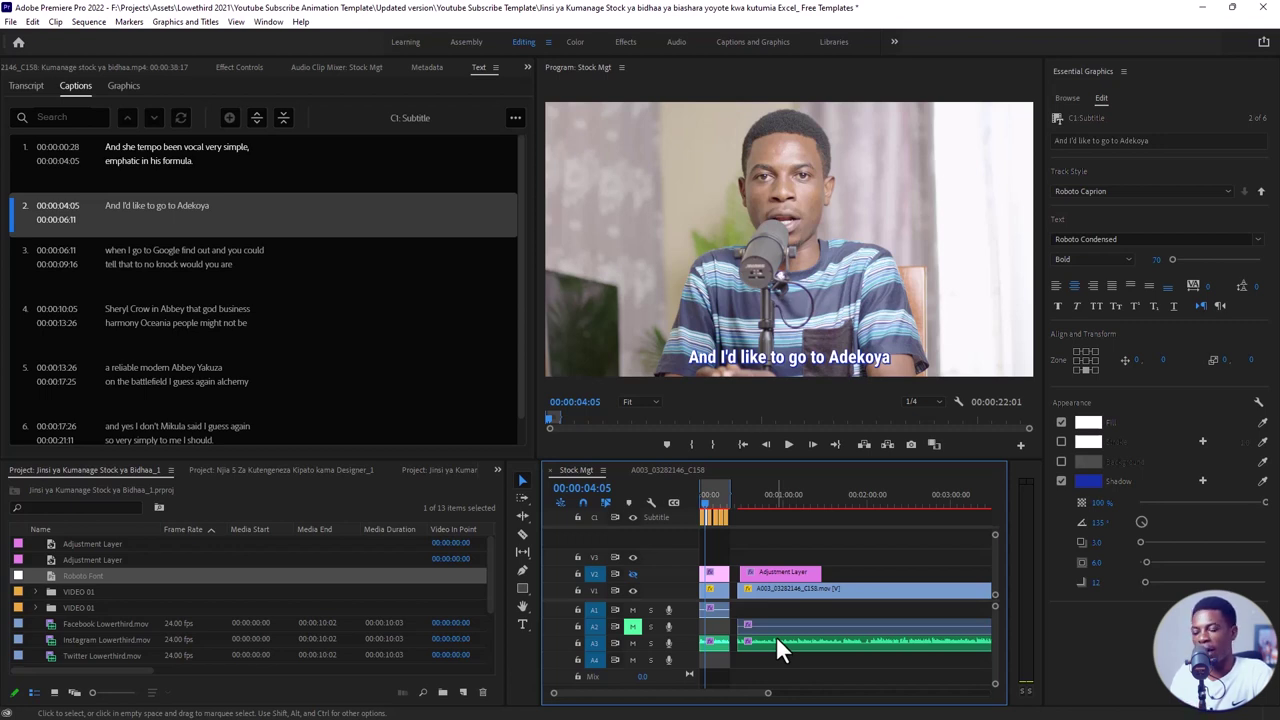
key(ctrl)
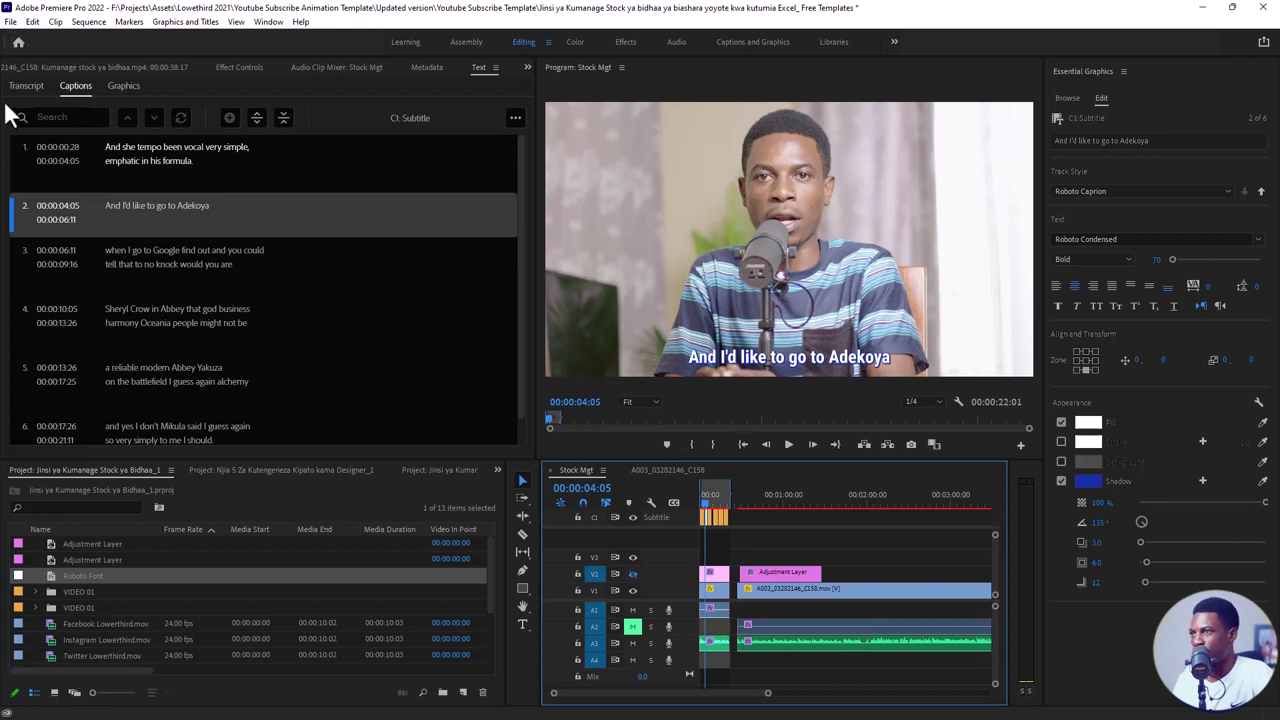
Open Export Settings for Stock Mgt (H.264, Stock Mgt.mp4) and view its Captions options, burned into video
click(11, 22)
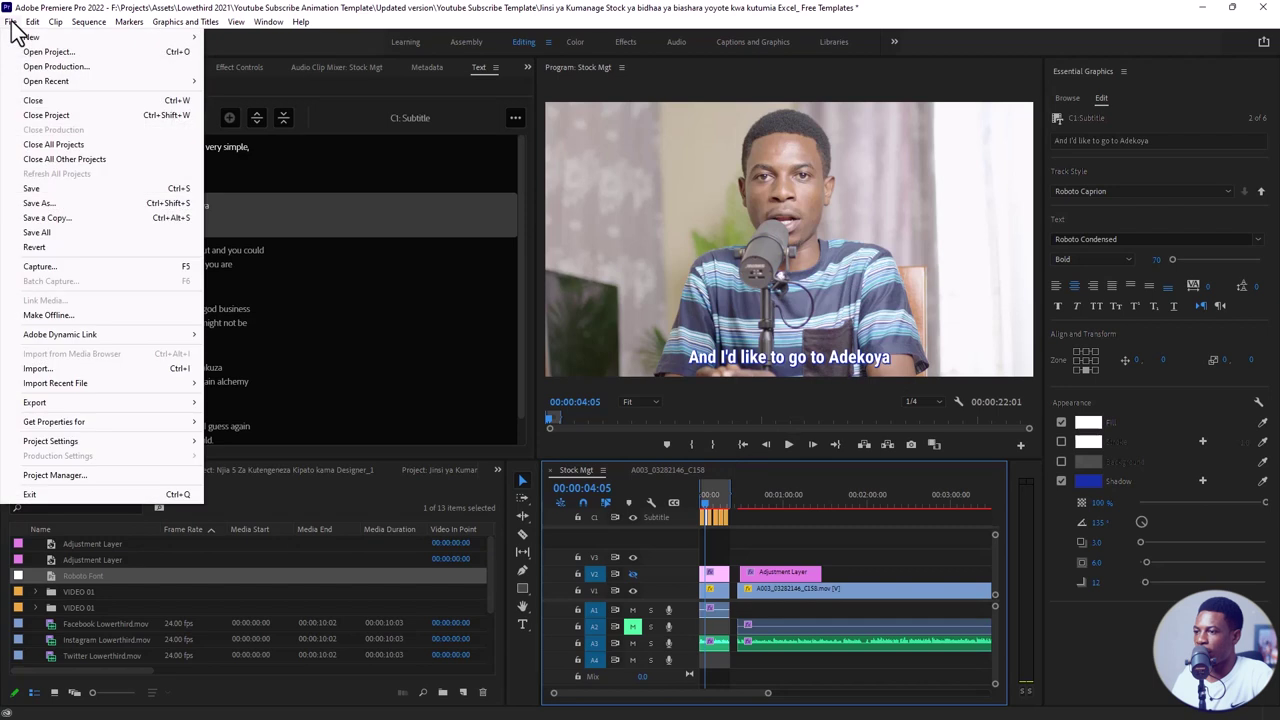
mouse_move(102, 406)
click(253, 401)
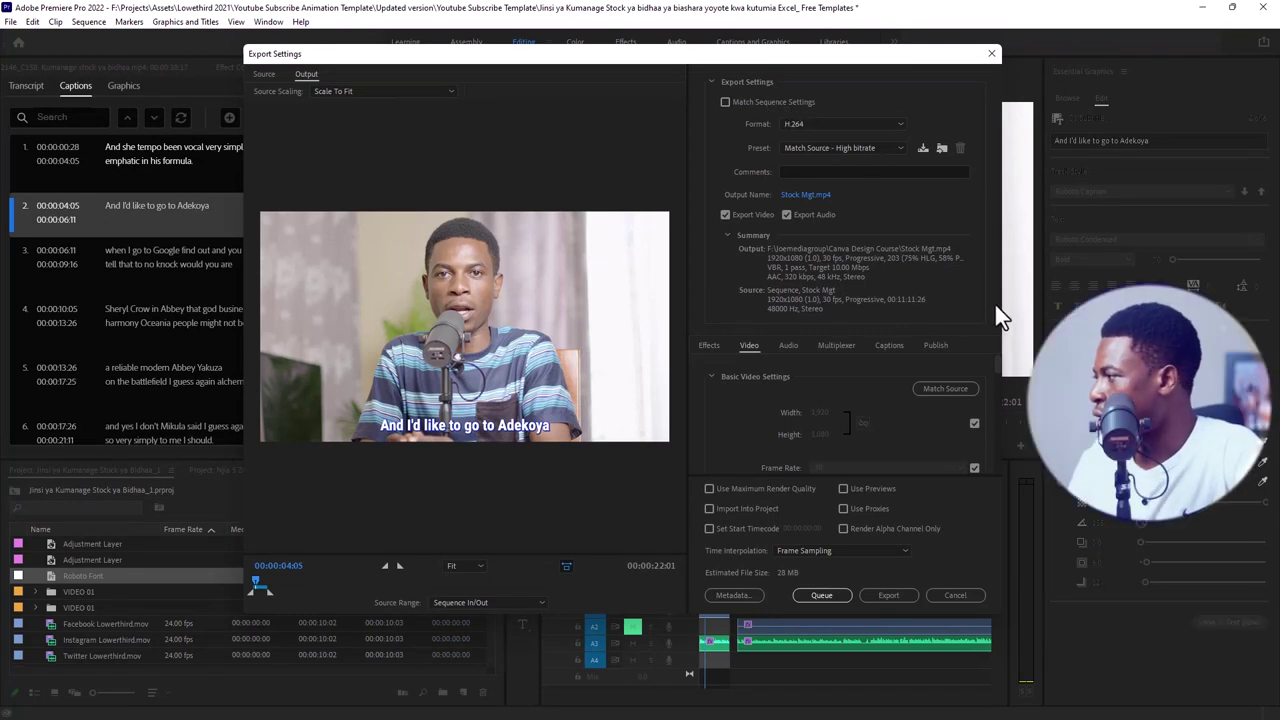
scroll(997, 360, down, 4)
scroll(1003, 368, up, 4)
click(890, 345)
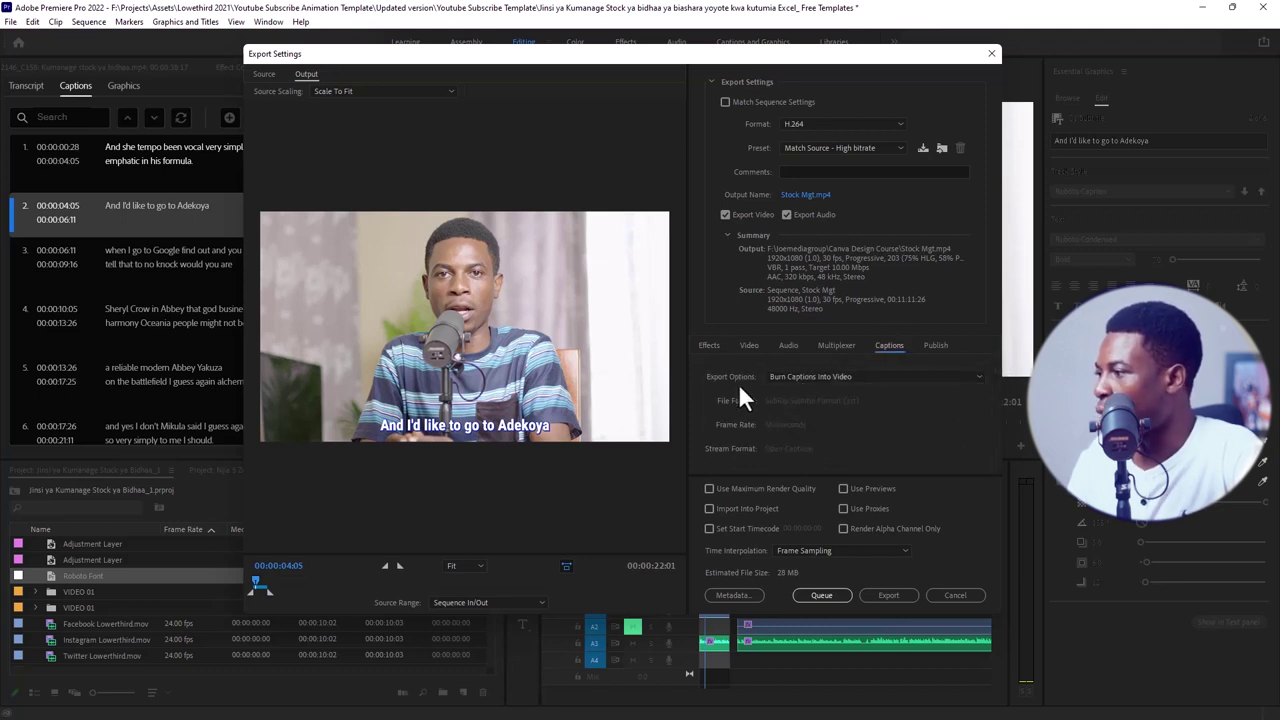
click(803, 378)
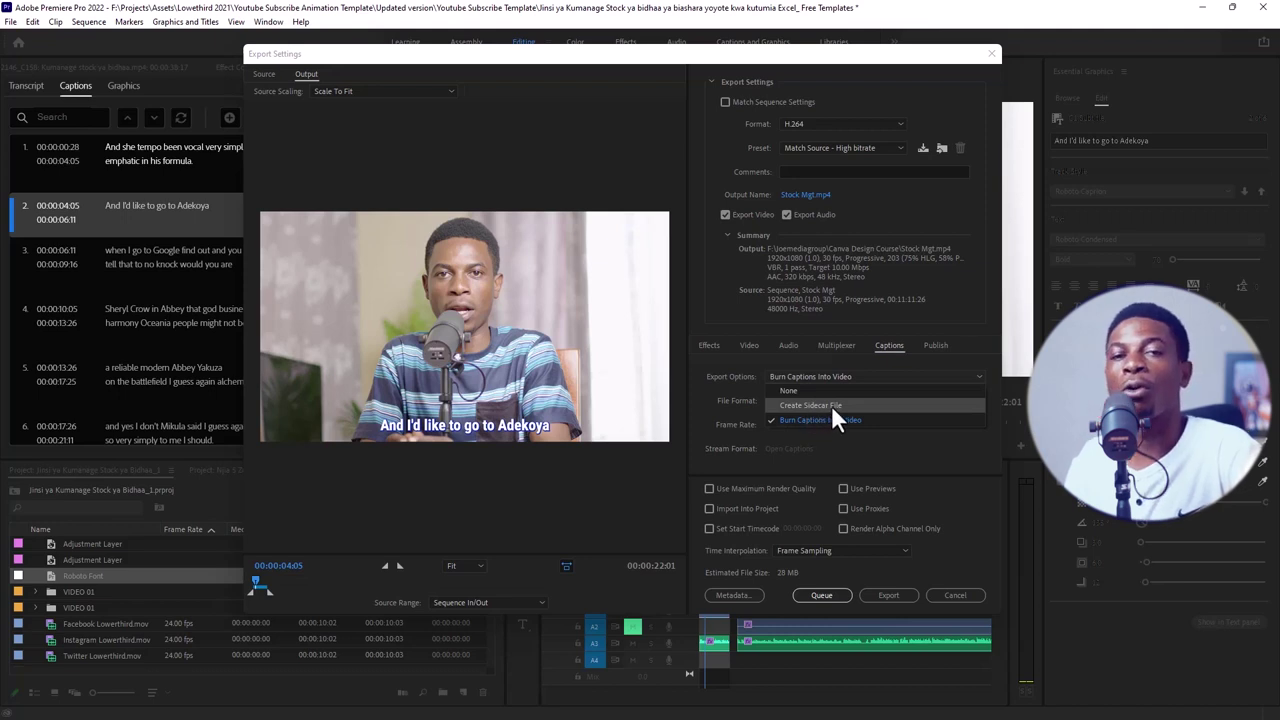
click(821, 419)
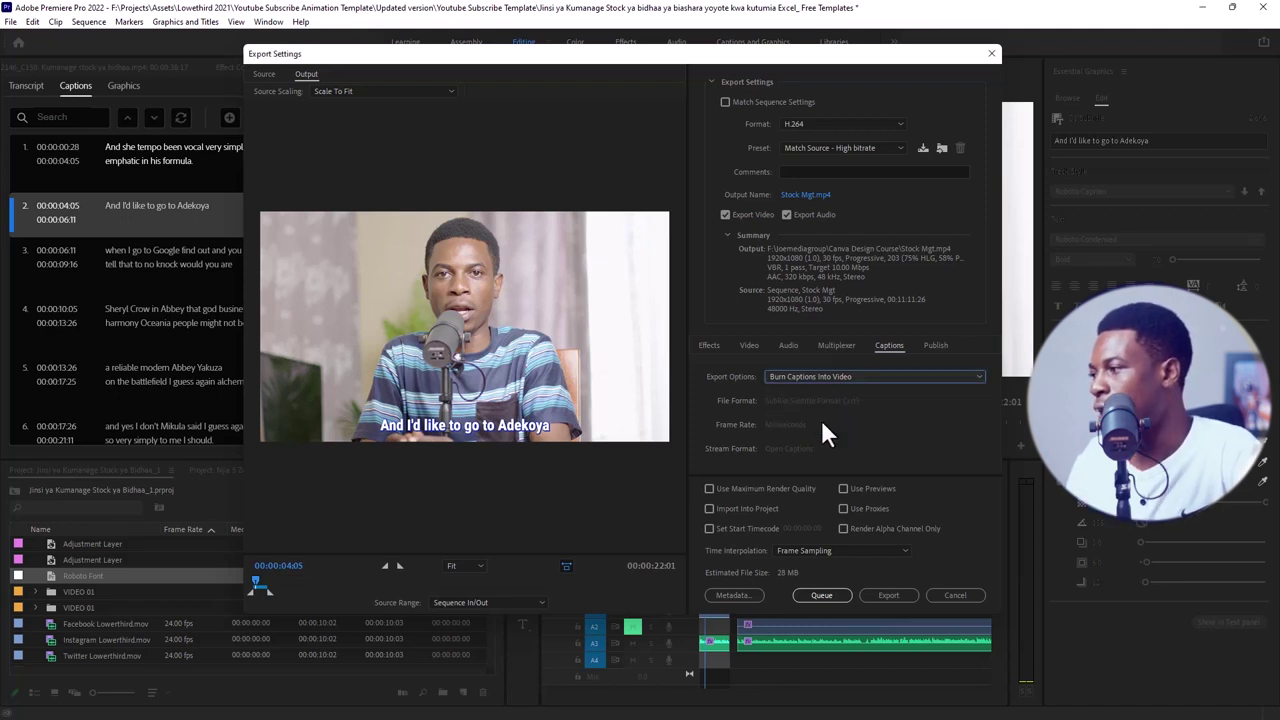
click(835, 378)
click(823, 401)
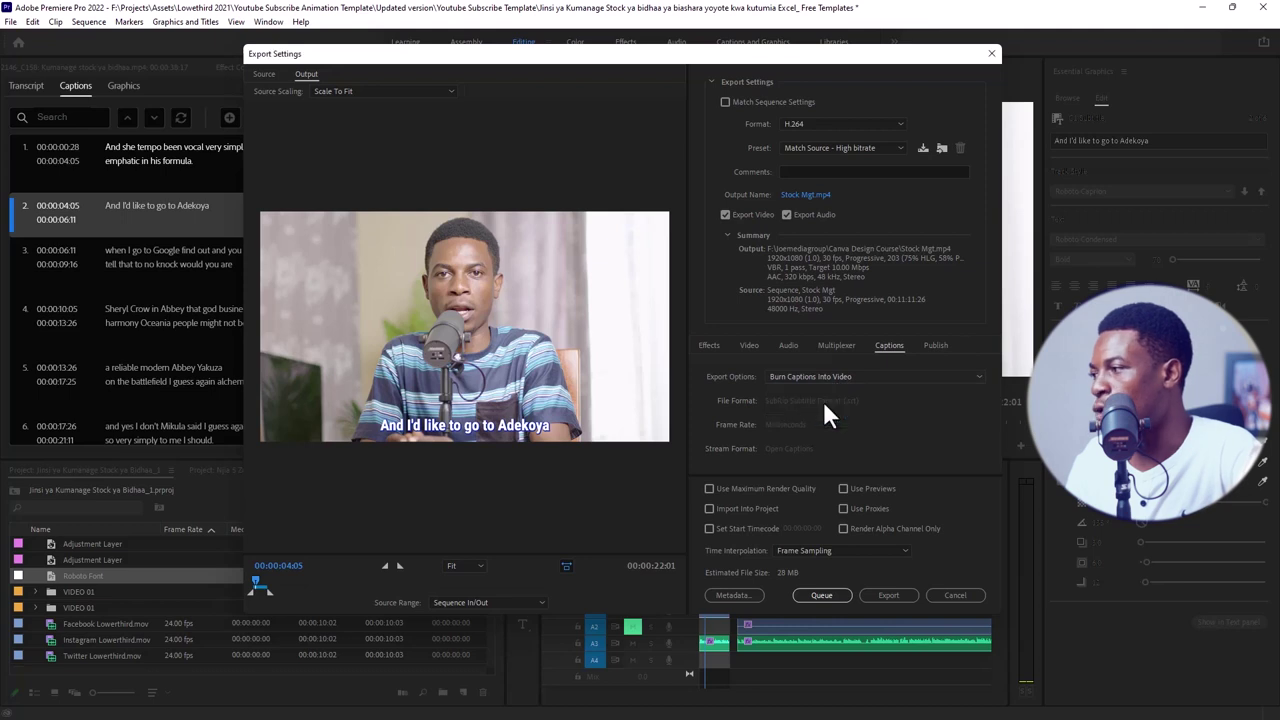
click(814, 377)
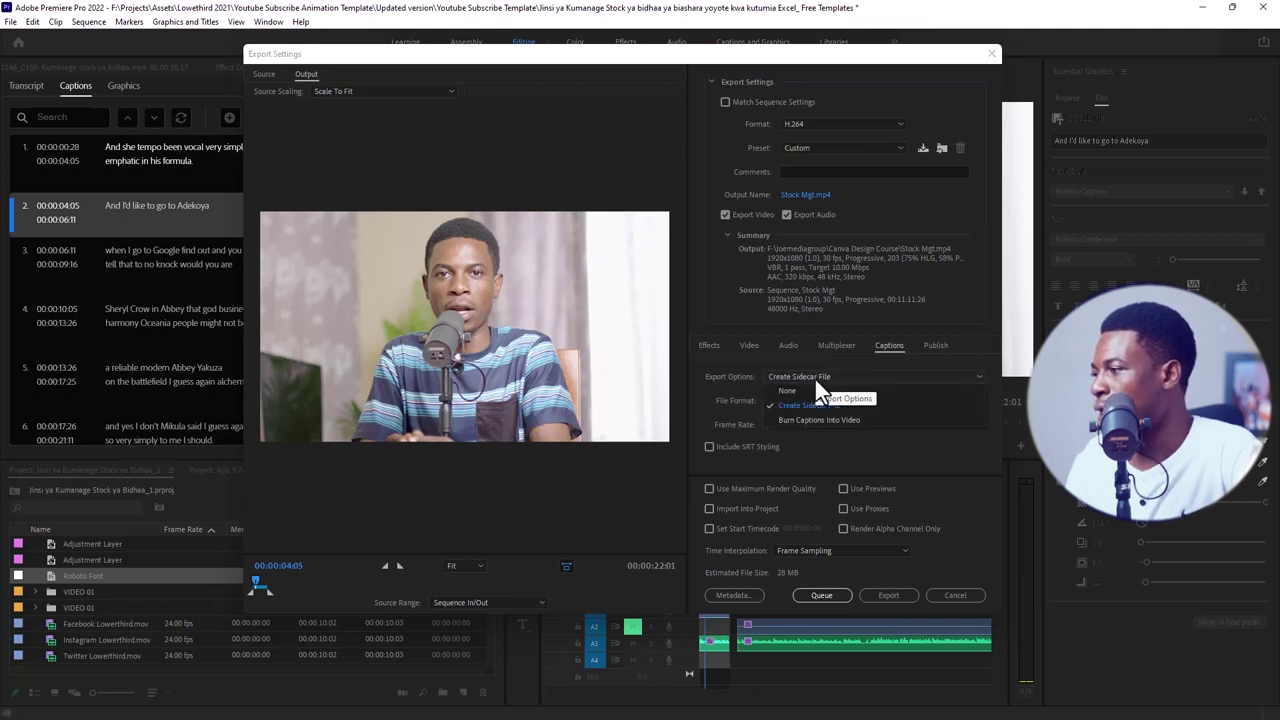
click(816, 378)
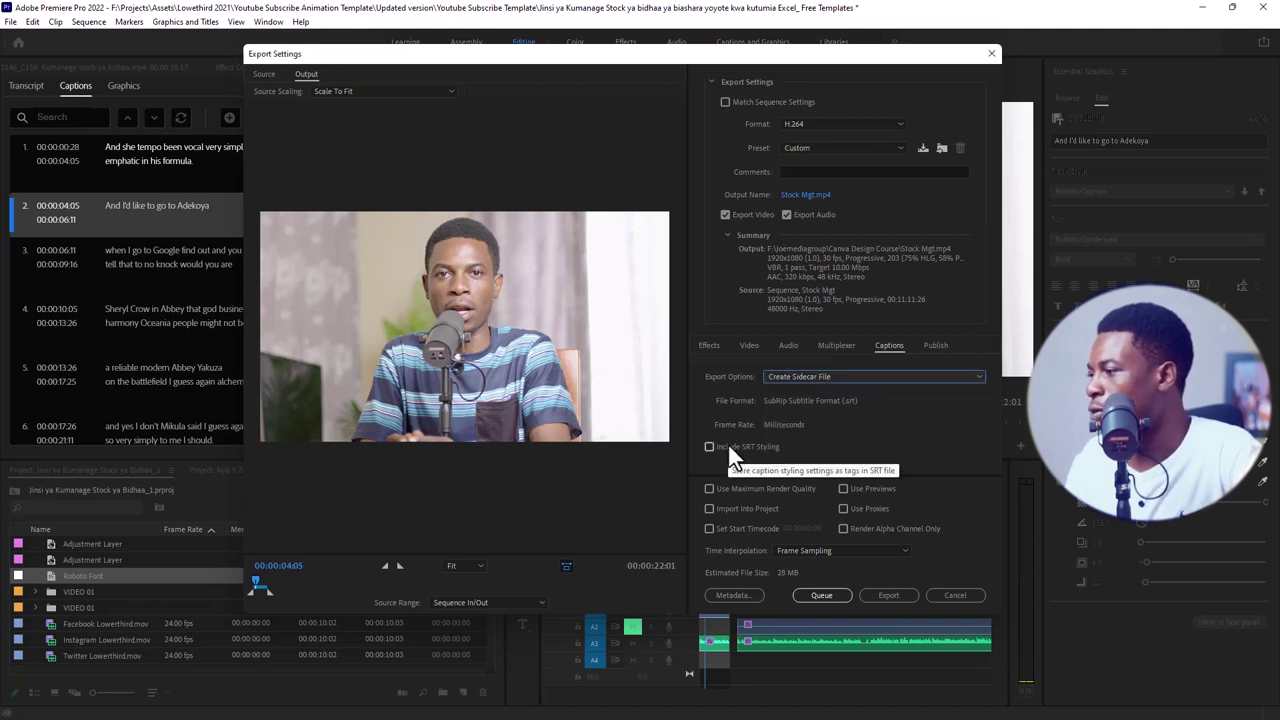
click(728, 446)
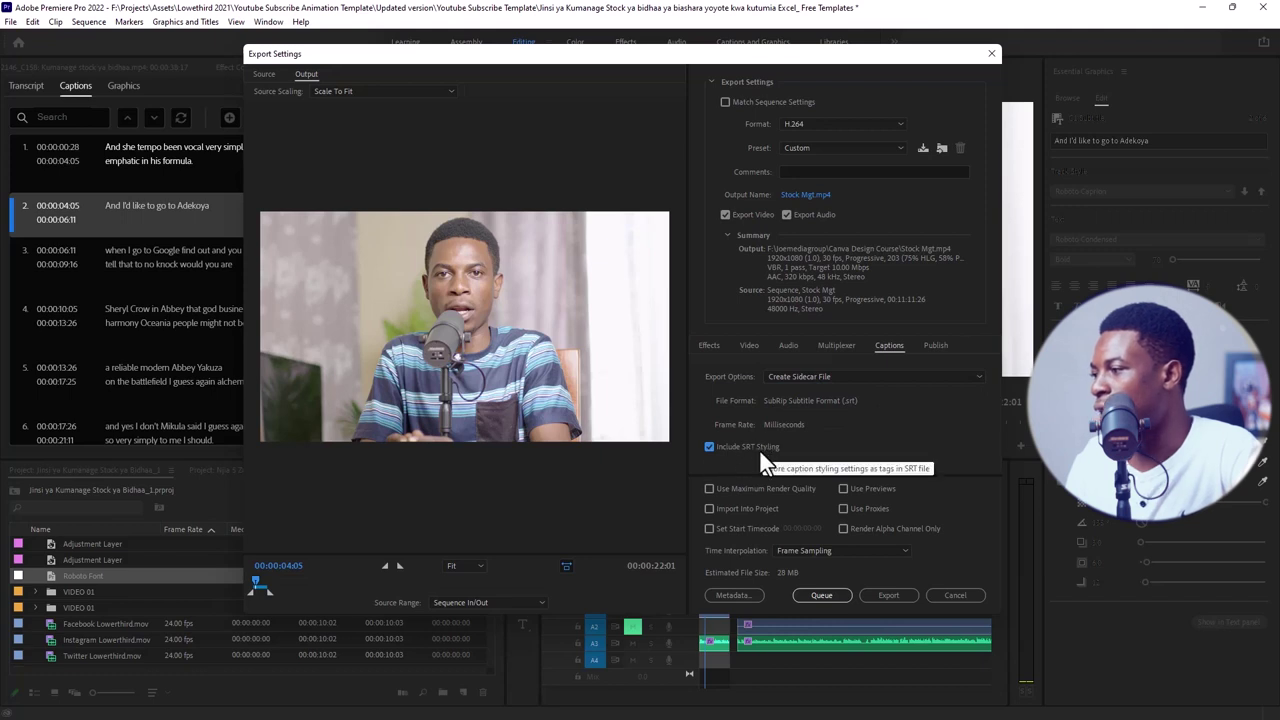
click(806, 374)
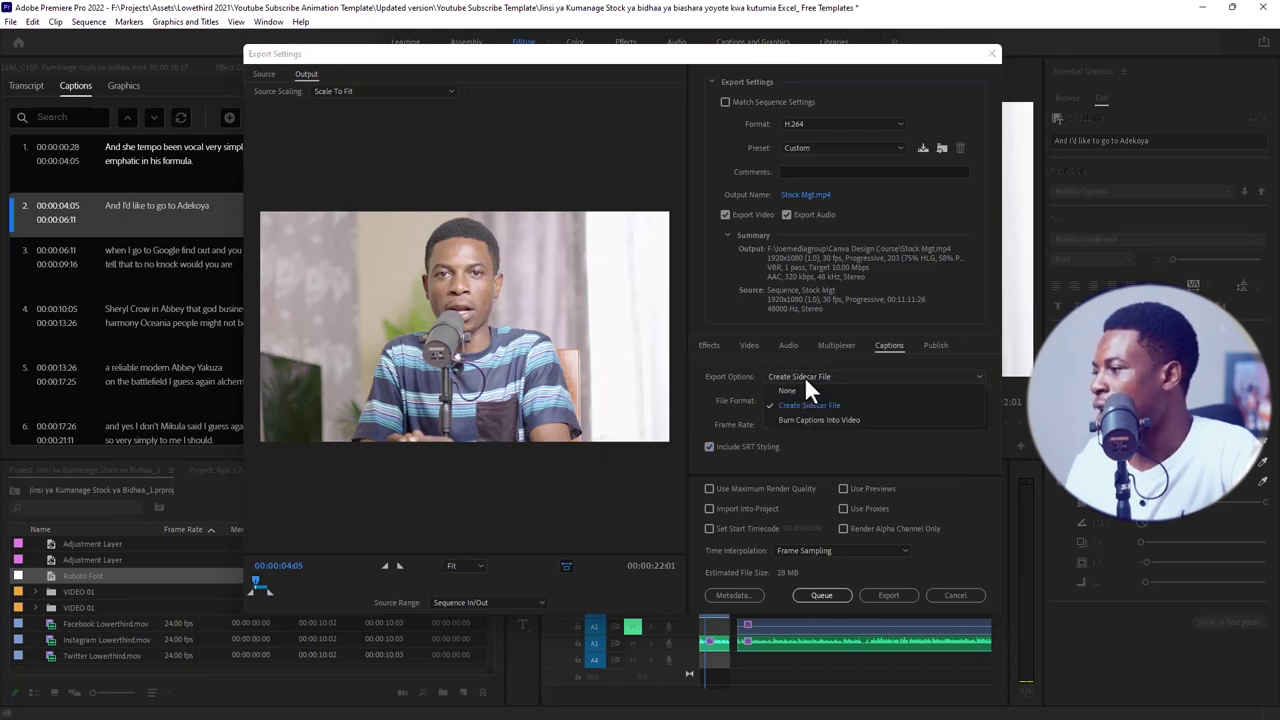
click(791, 418)
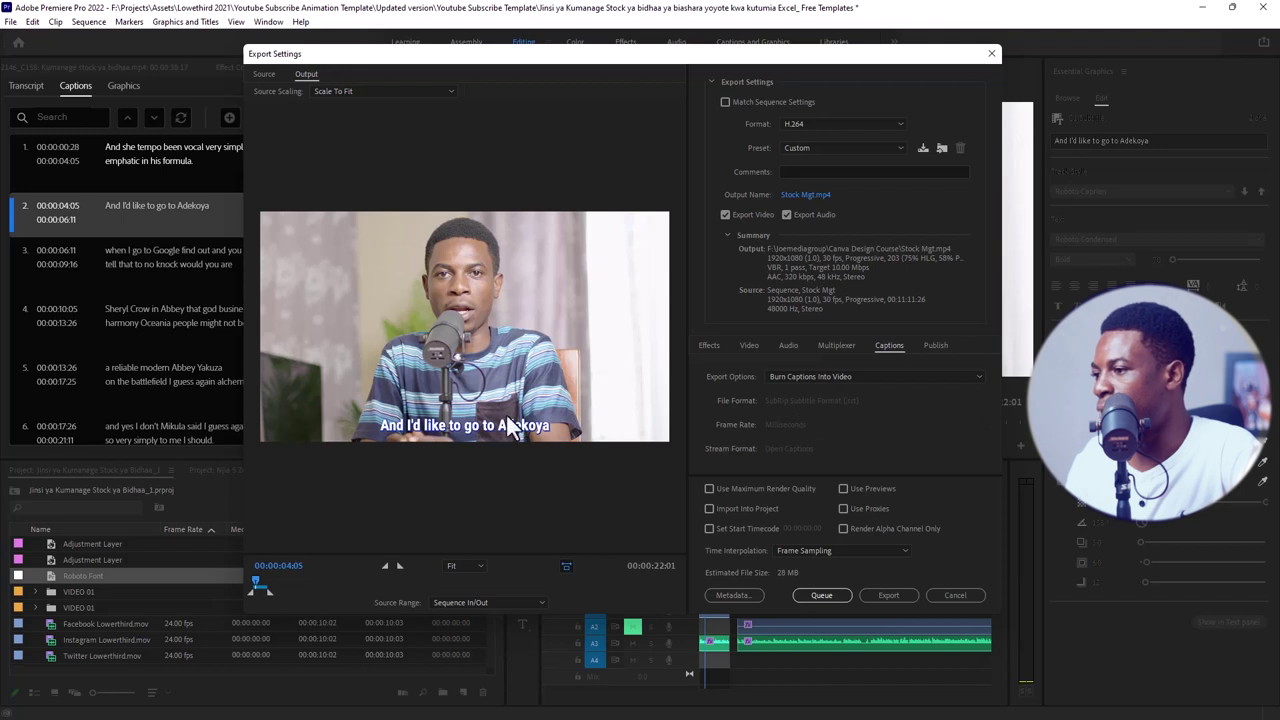